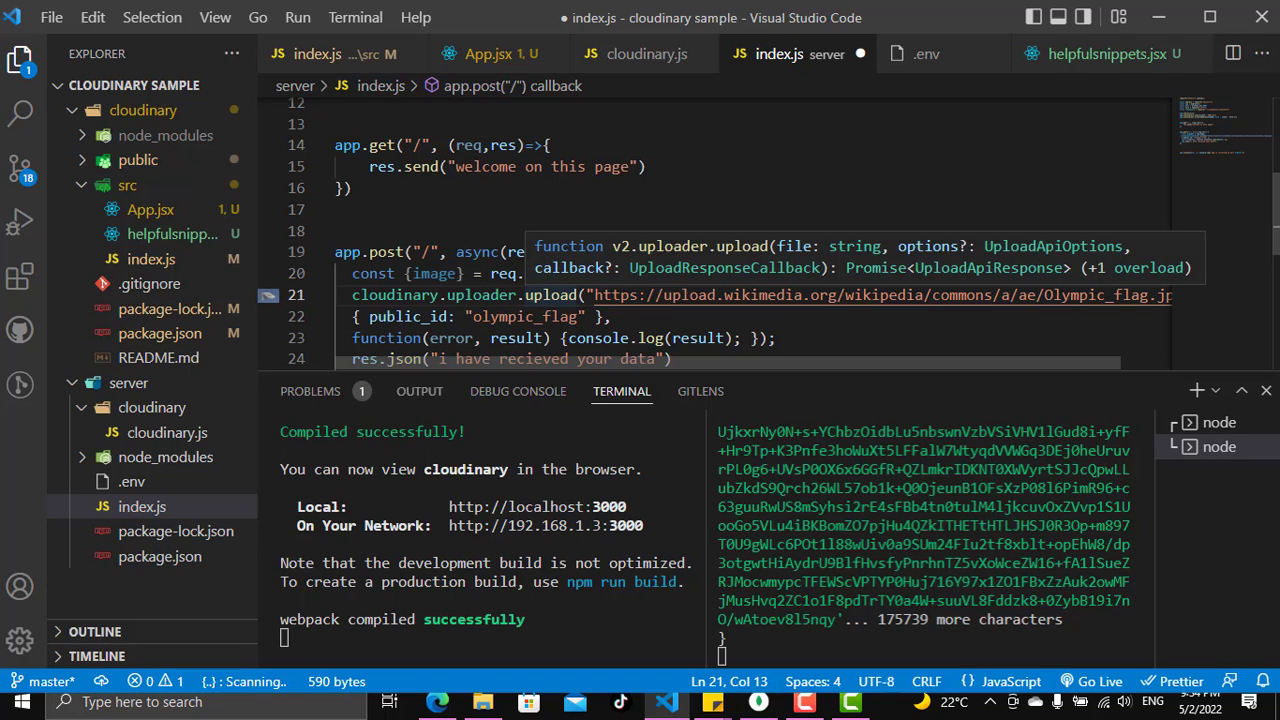
Replace the Olympic flag URL in the cloudinary.uploader.upload call with the image variable.
{"action": "left_click", "coordinate": [586, 295]}
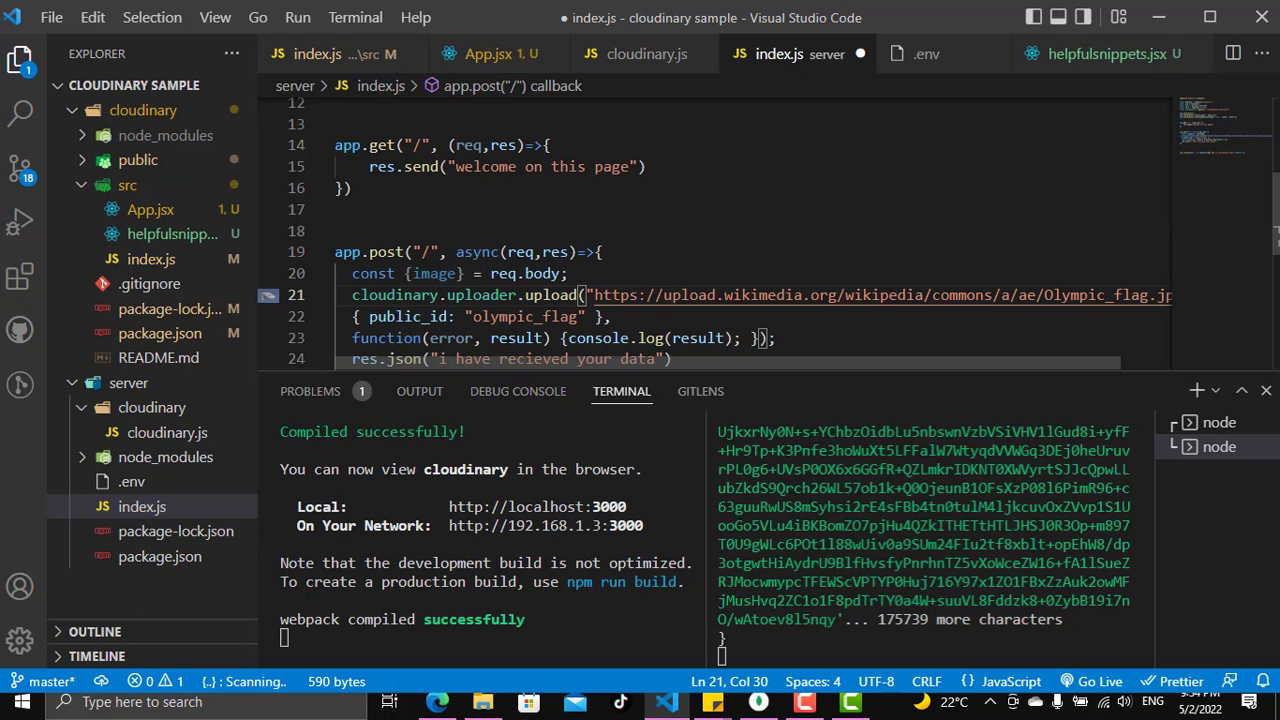
{"action": "left_click_drag", "start_coordinate": [589, 295], "coordinate": [1146, 295]}
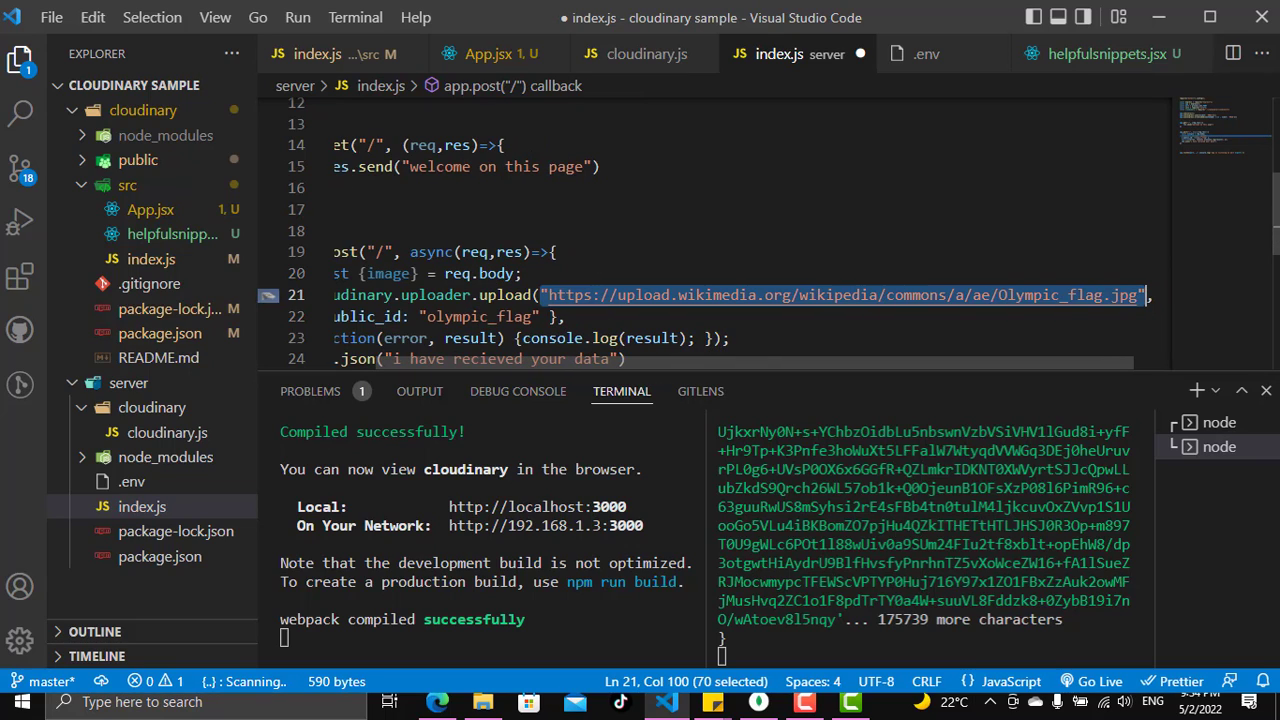
{"action": "key", "text": "BackSpace"}
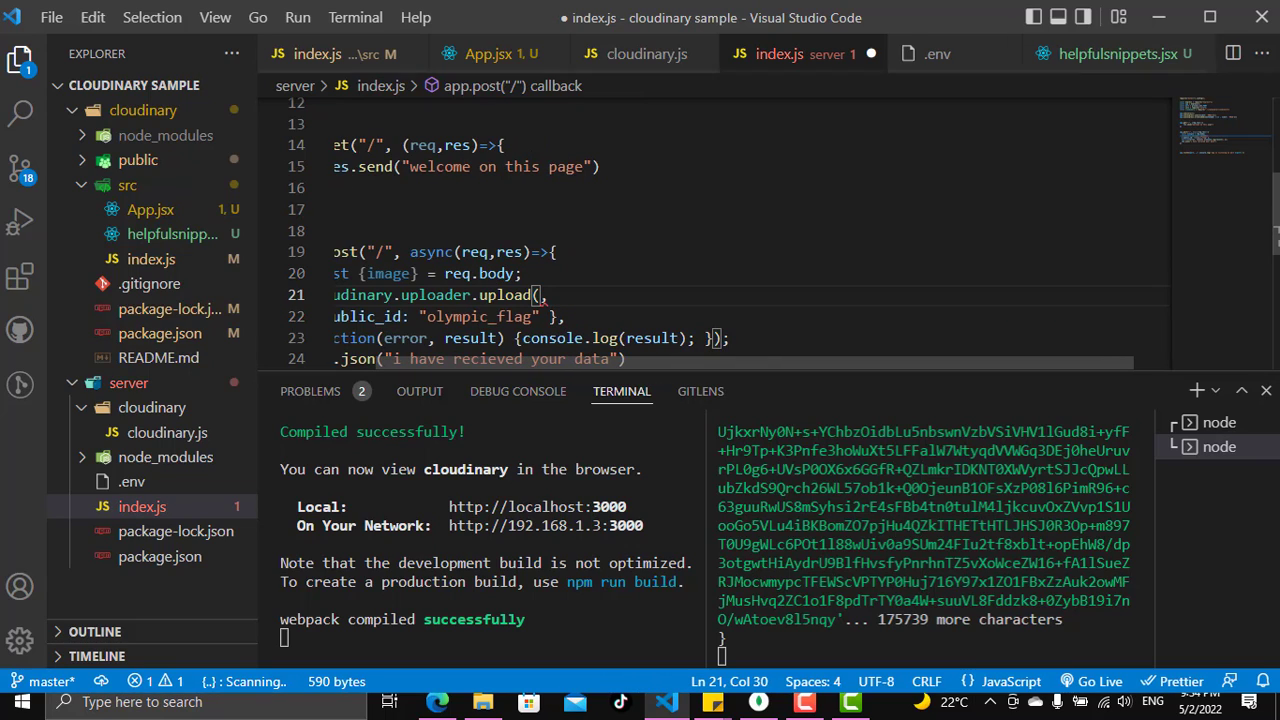
{"action": "type", "text": "image"}
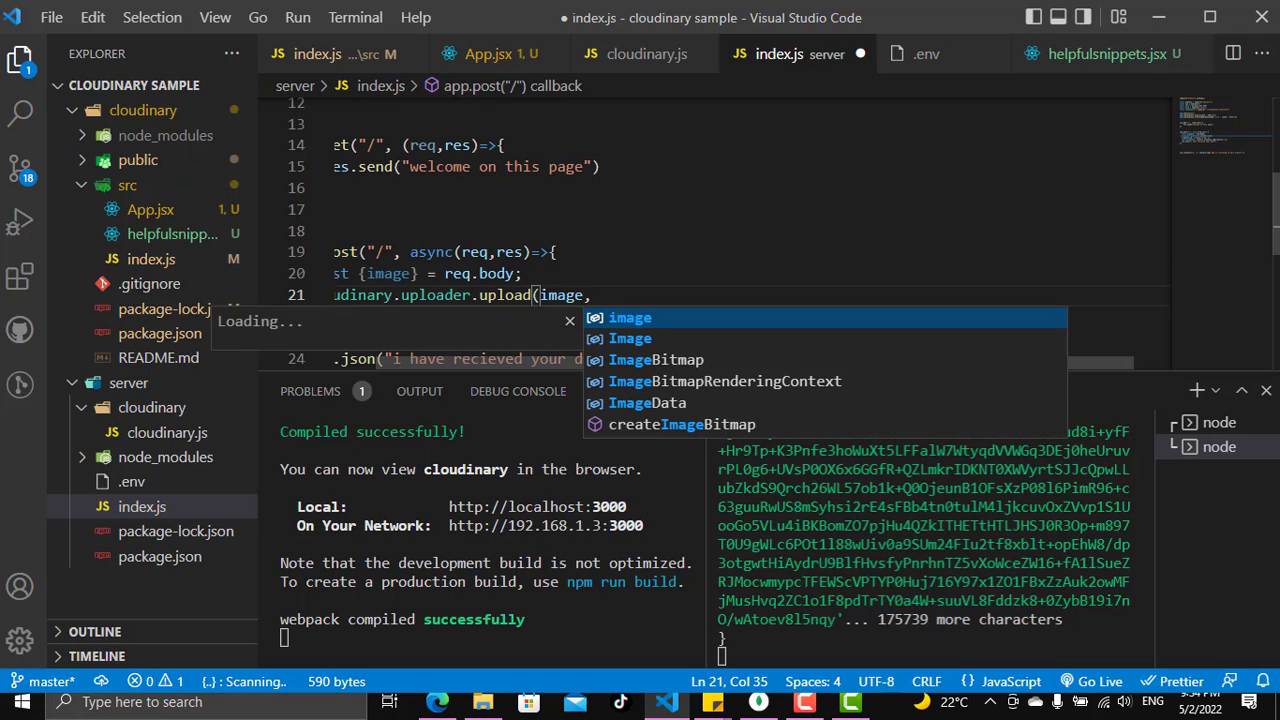
{"action": "key", "text": "Right"}
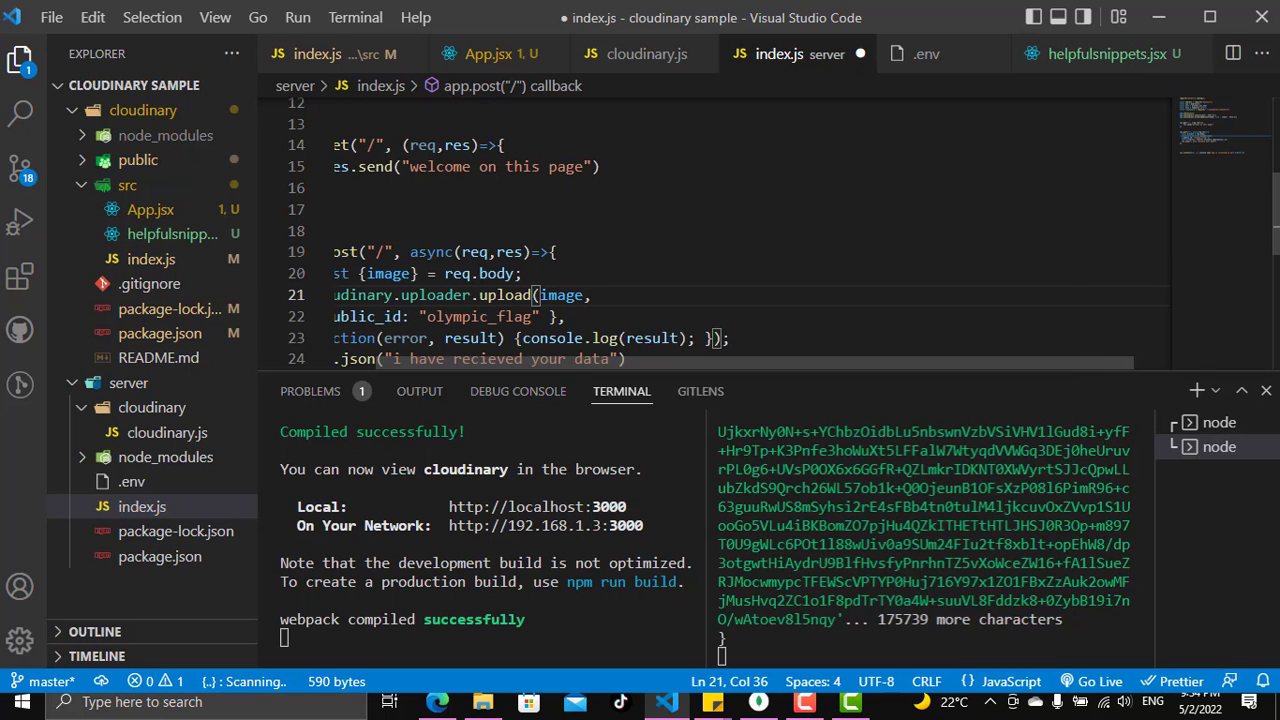
Replace the upload options with upload_preset 'unsigned_upload', public_id `${username}avatar`, and allowed_formats 'png', 'jpg', 'jpeg', 'svg', 'ico', 'jfif', 'webp'.
{"action": "scroll", "coordinate": [725, 250], "scroll_direction": "left", "scroll_amount": 2}
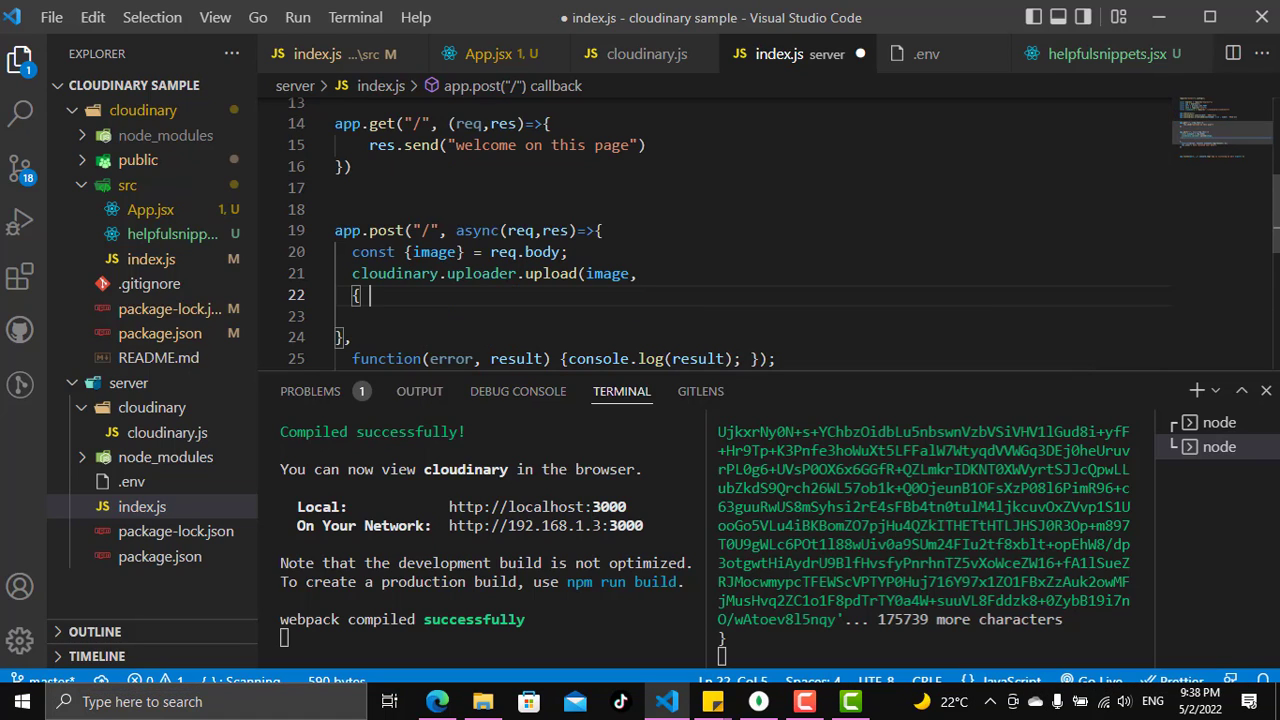
{"action": "scroll", "coordinate": [730, 234], "scroll_direction": "down", "scroll_amount": 1}
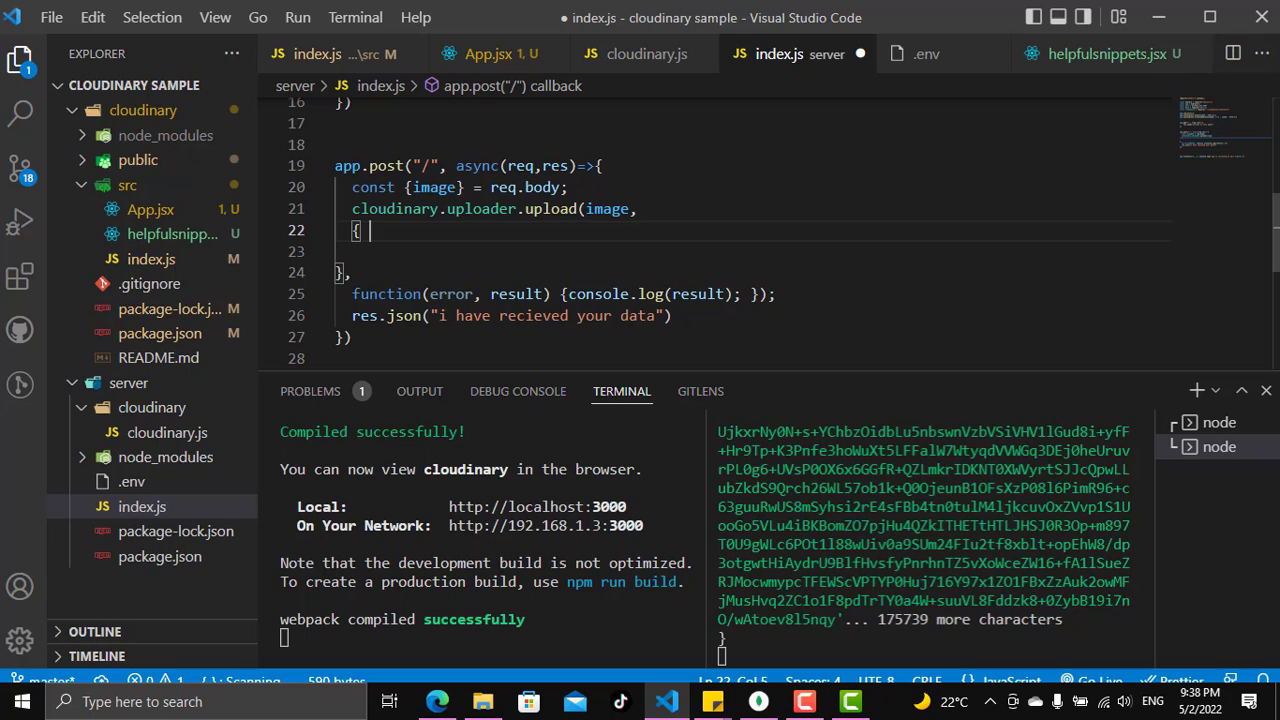
{"action": "left_click", "coordinate": [336, 251]}
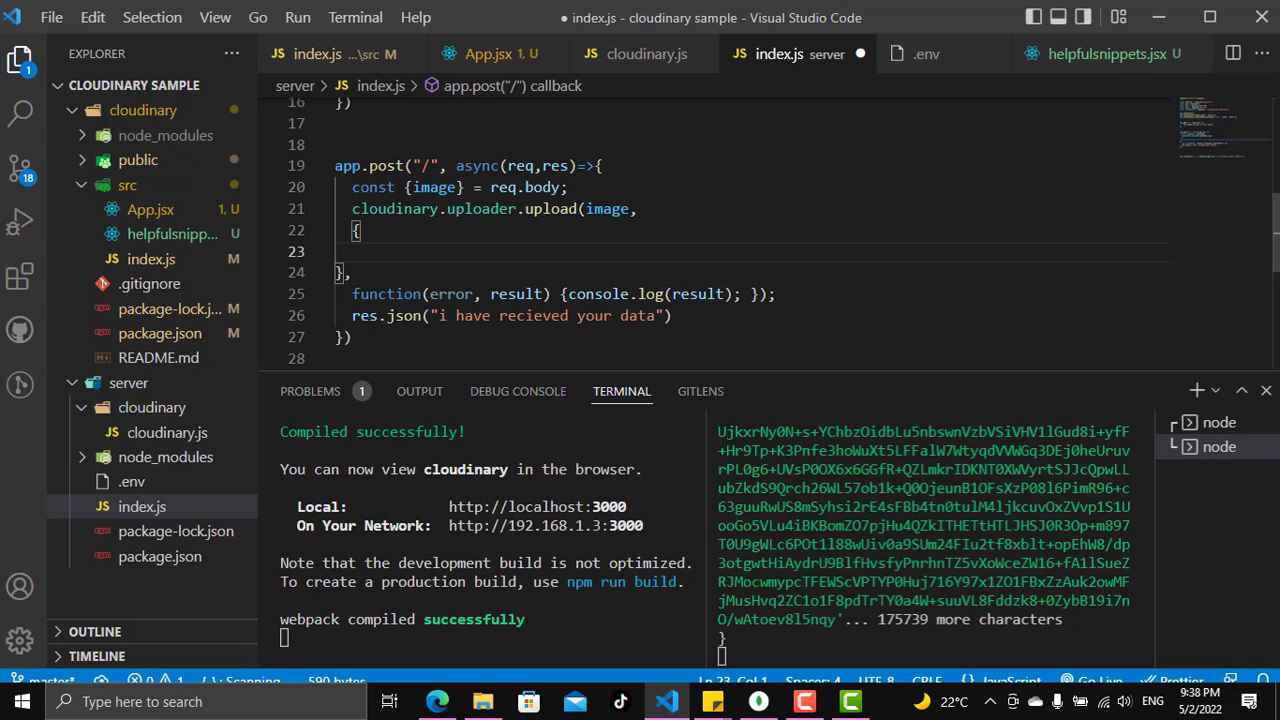
{"action": "type", "text": "upload_preset: 'unsigned_upload', public_id: `${username}avatar`, allowed_formats : ['png', 'jpg', 'jpeg', 'svg', 'ico', 'jfif', 'webp']"}
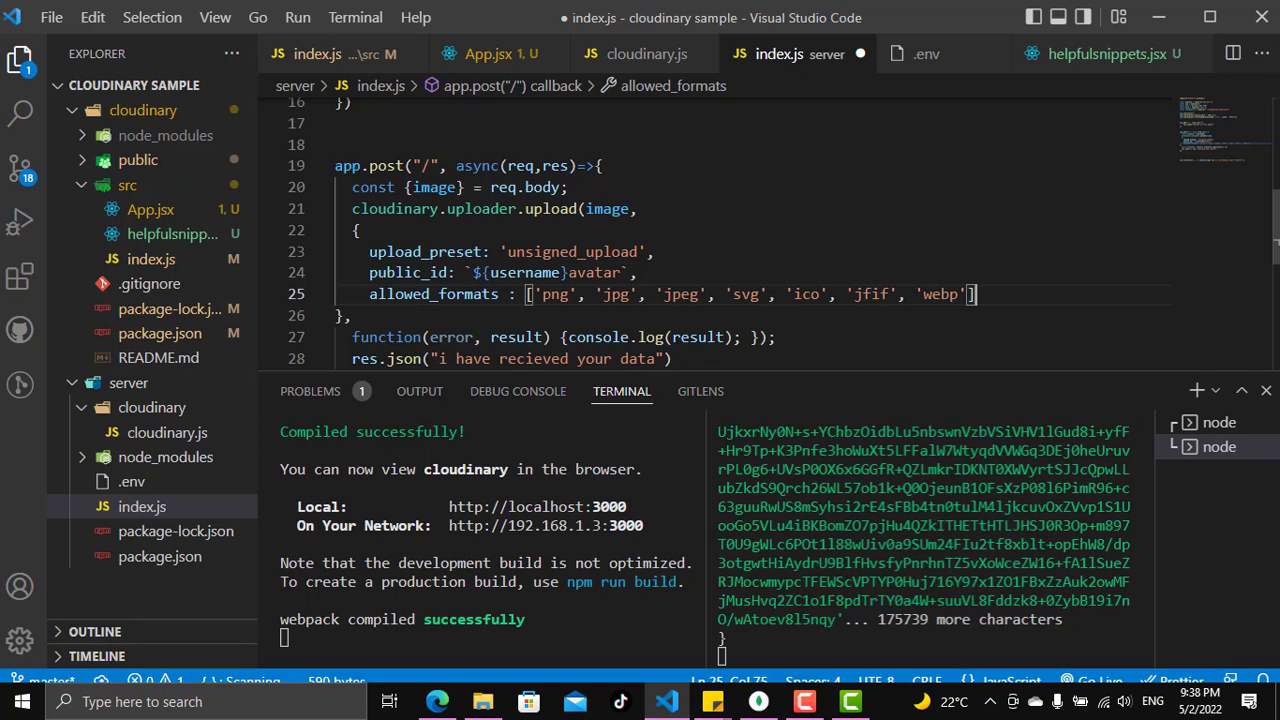
Switch to the Cloudinary console in Edge and open the upload settings at the list of upload presets.
{"action": "left_click_drag", "start_coordinate": [508, 252], "coordinate": [636, 252]}
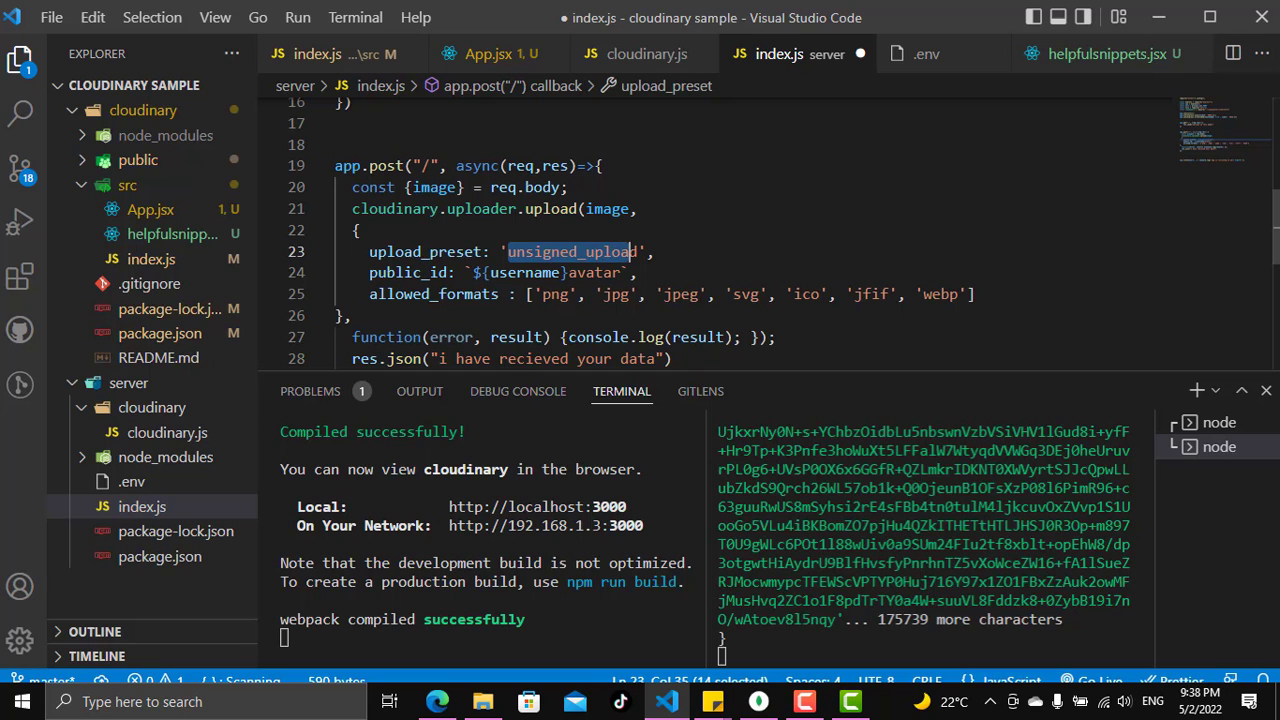
{"action": "left_click", "coordinate": [437, 701]}
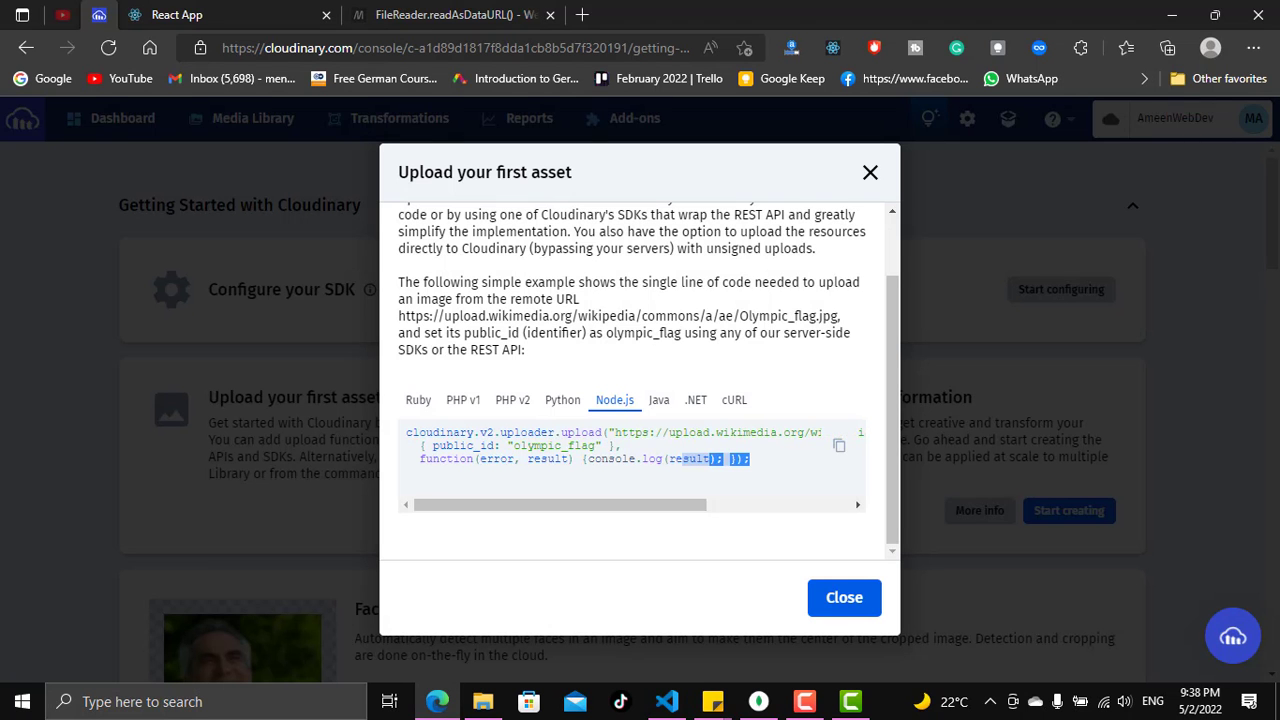
{"action": "left_click", "coordinate": [870, 172]}
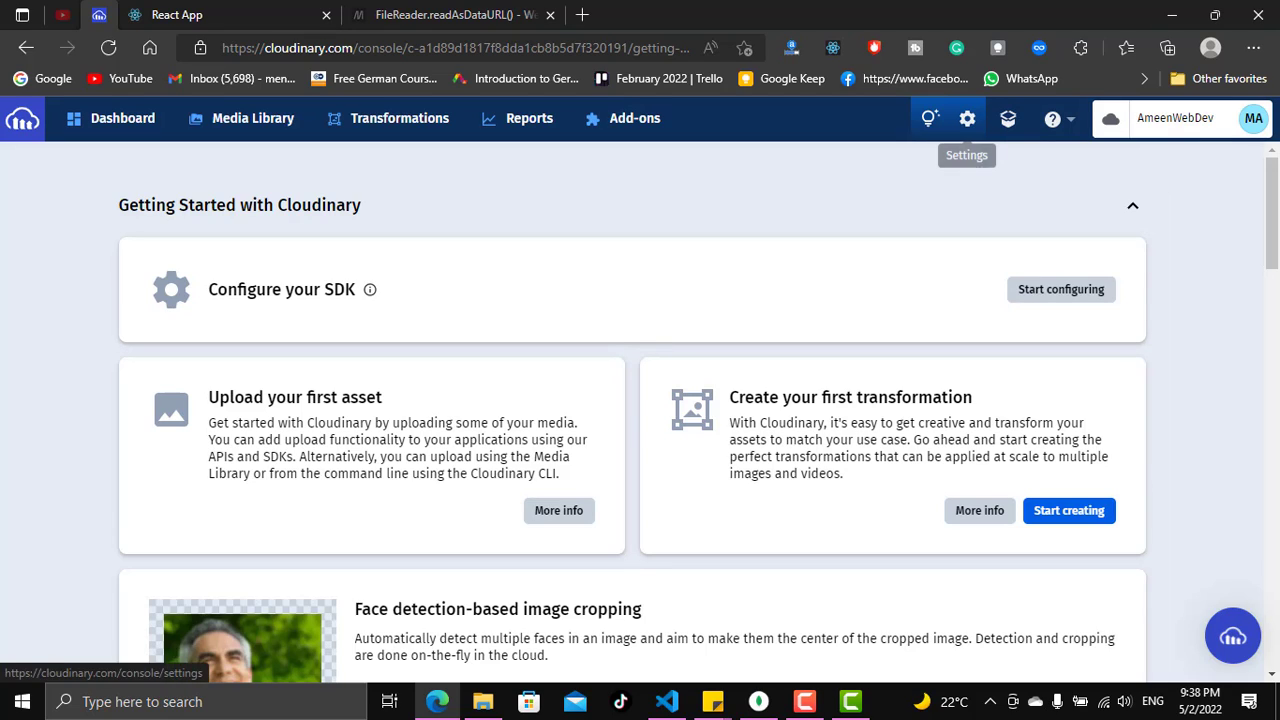
{"action": "left_click", "coordinate": [967, 120]}
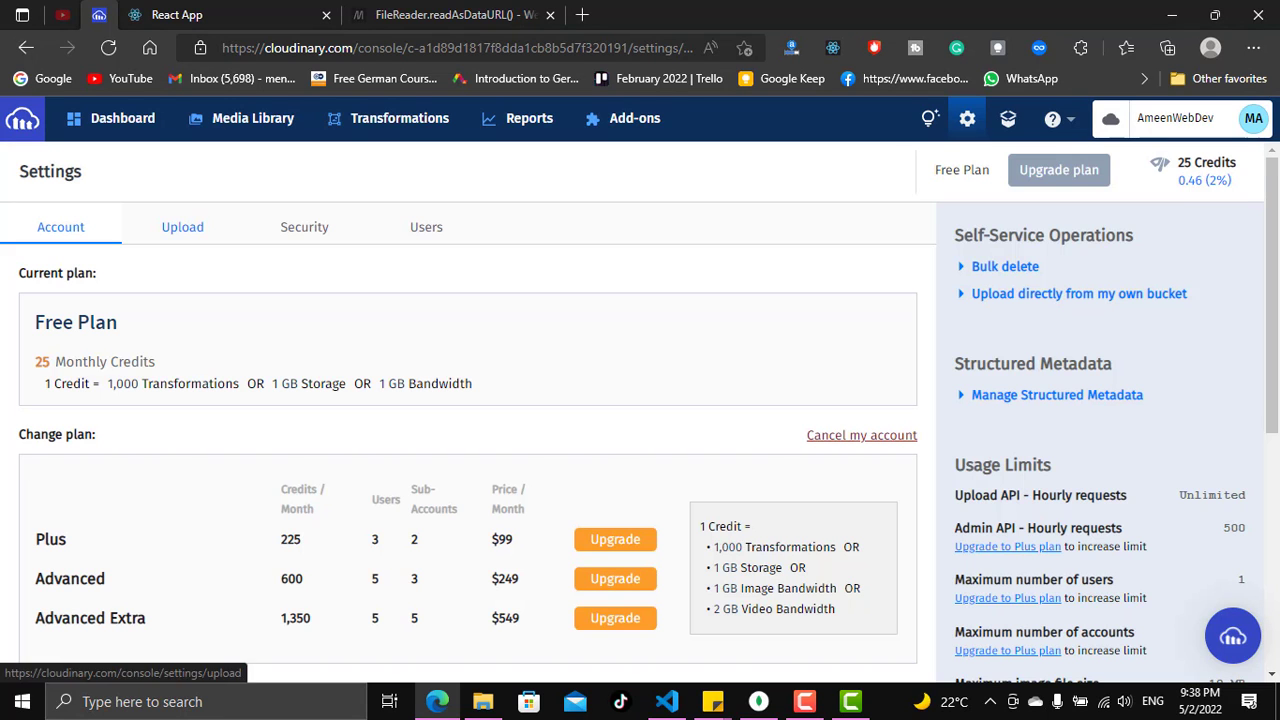
{"action": "left_click", "coordinate": [182, 227]}
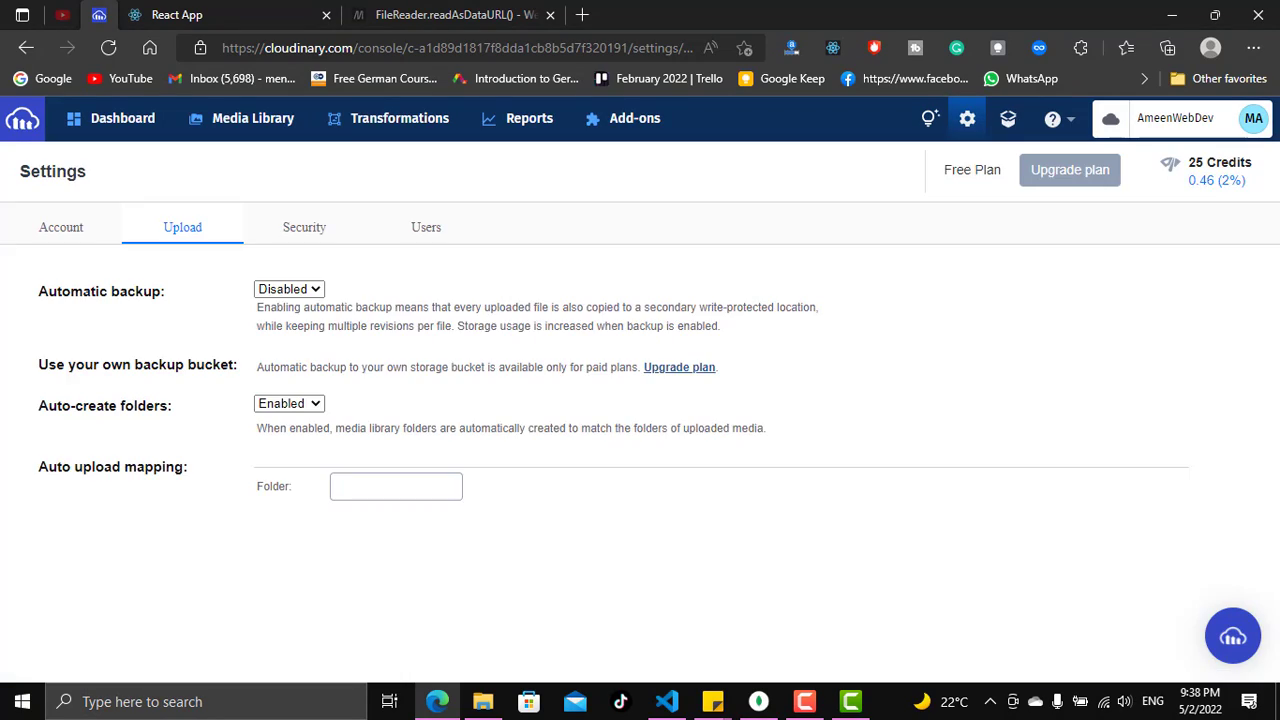
{"action": "scroll", "coordinate": [640, 410], "scroll_direction": "down", "scroll_amount": 12}
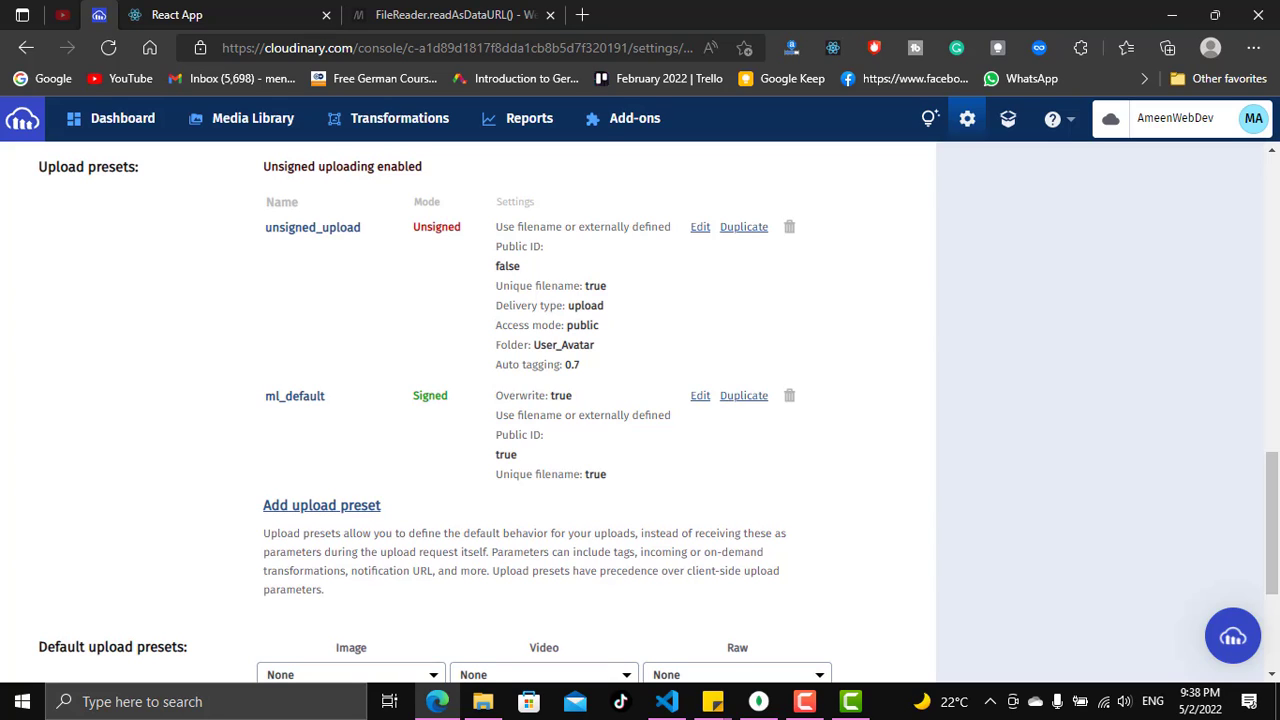
{"action": "left_click_drag", "start_coordinate": [419, 395], "coordinate": [448, 396]}
{"action": "left_click_drag", "start_coordinate": [413, 395], "coordinate": [448, 396]}
{"action": "left_click", "coordinate": [494, 365]}
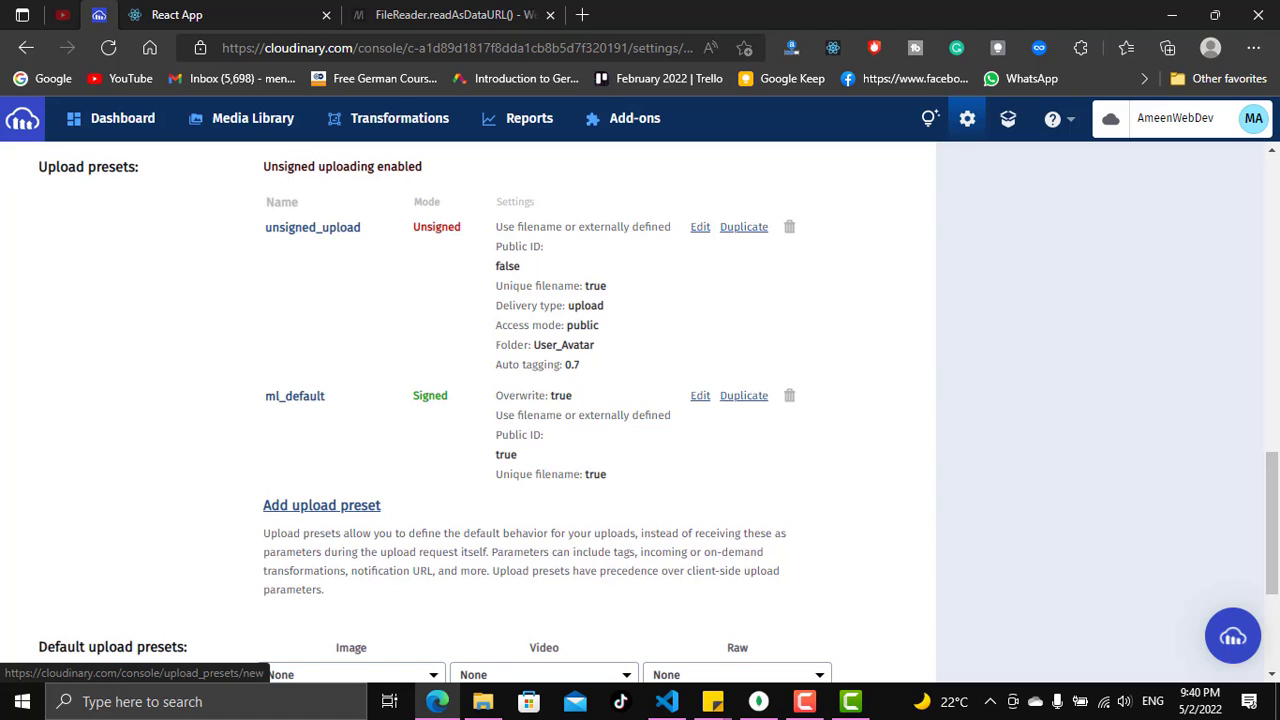
Start a new upload preset and check the signing modes it offers.
{"action": "left_click", "coordinate": [321, 505]}
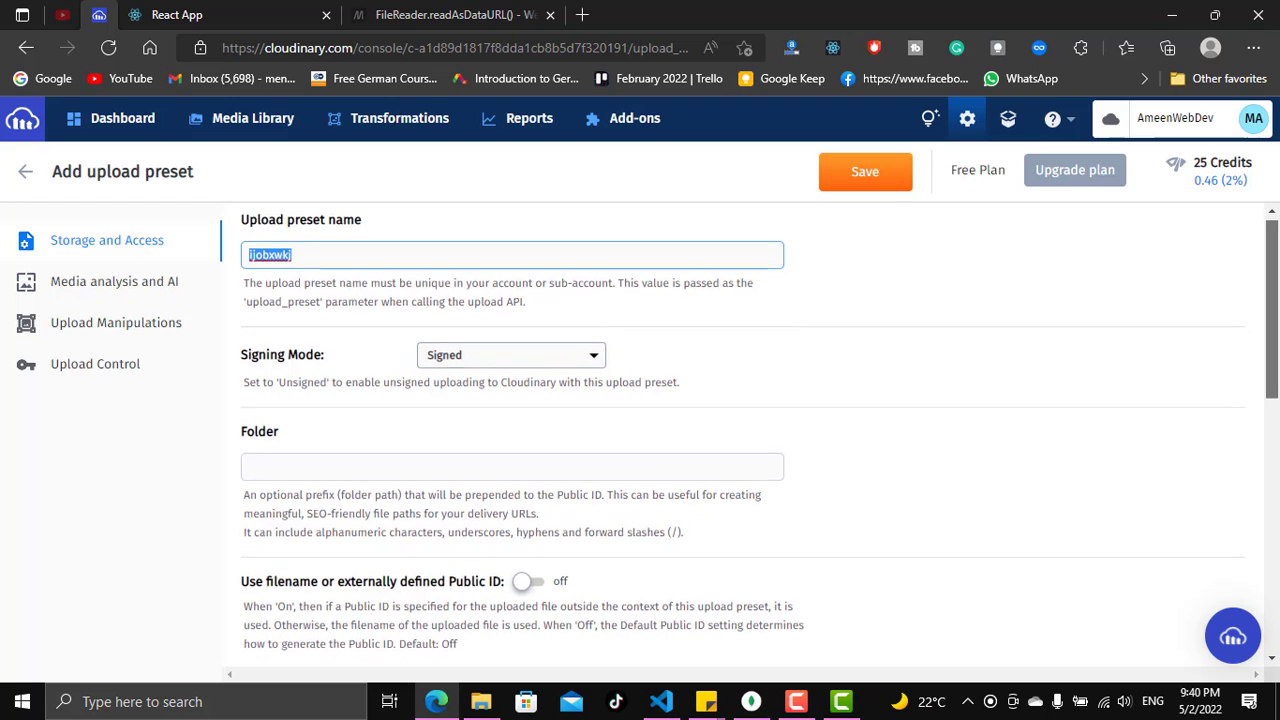
{"action": "scroll", "coordinate": [740, 430], "scroll_direction": "down", "scroll_amount": 1}
{"action": "scroll", "coordinate": [760, 430], "scroll_direction": "down", "scroll_amount": 1}
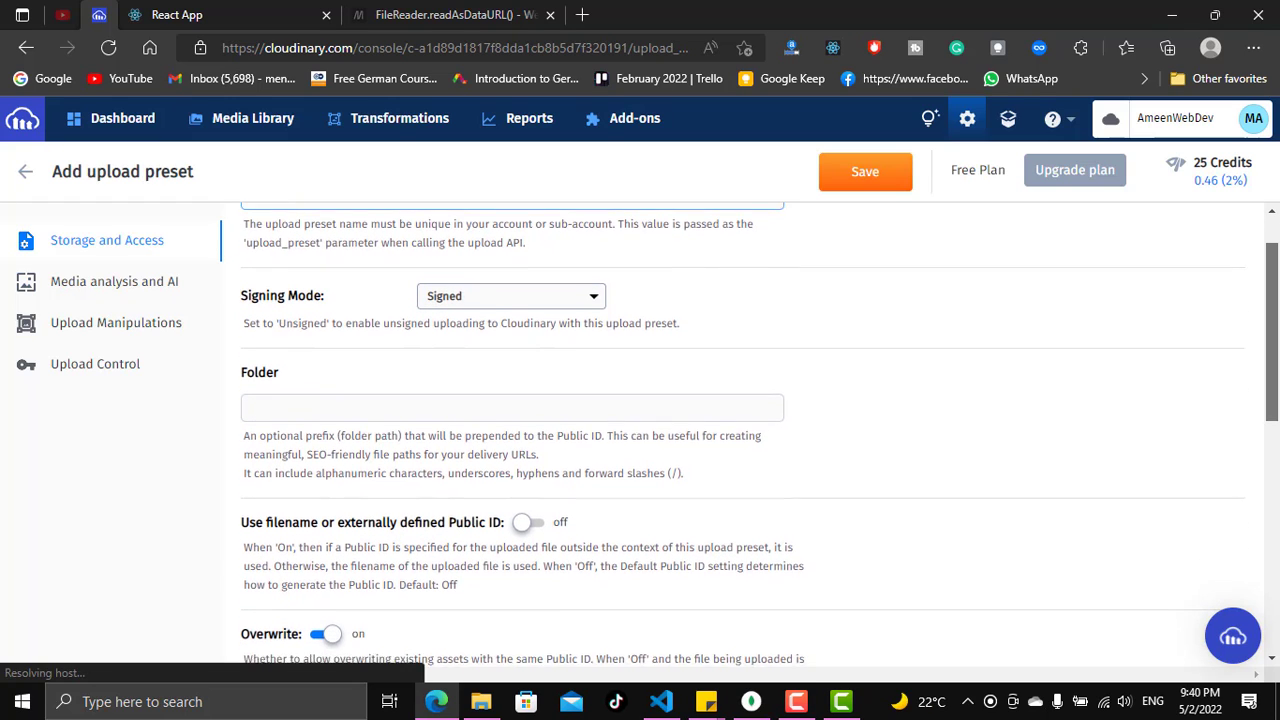
{"action": "left_click", "coordinate": [510, 256]}
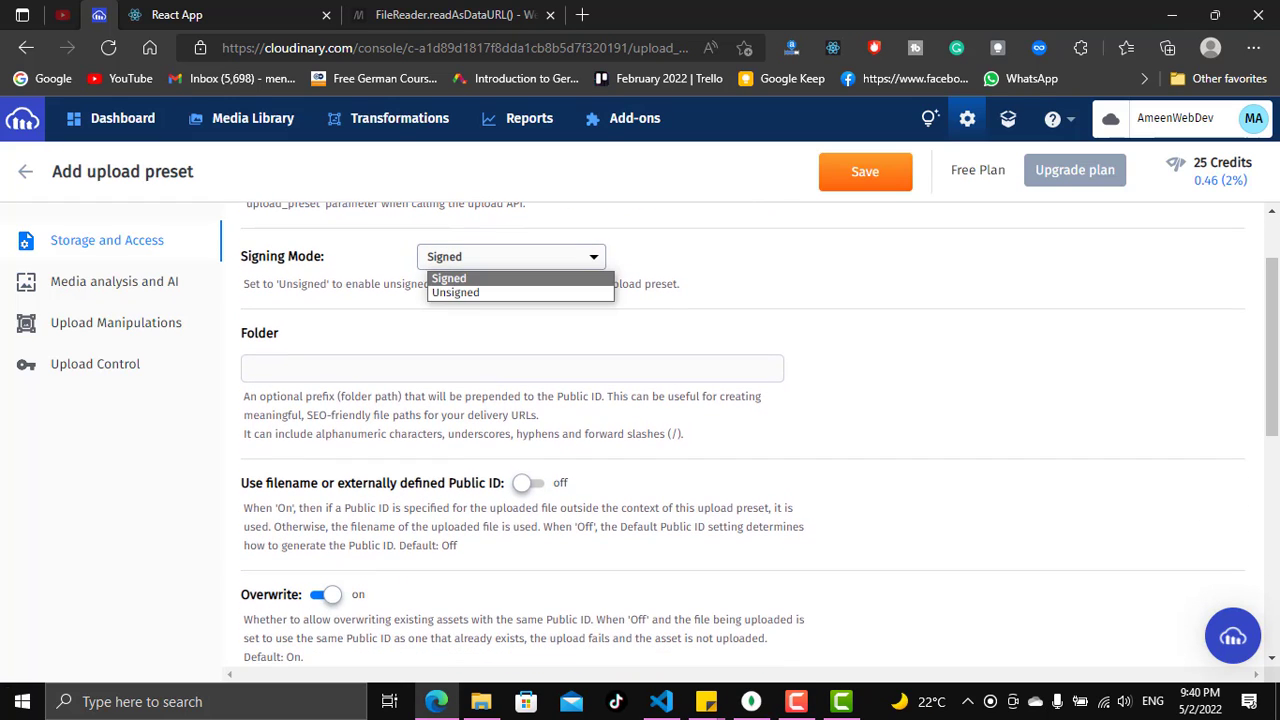
{"action": "left_click", "coordinate": [456, 292]}
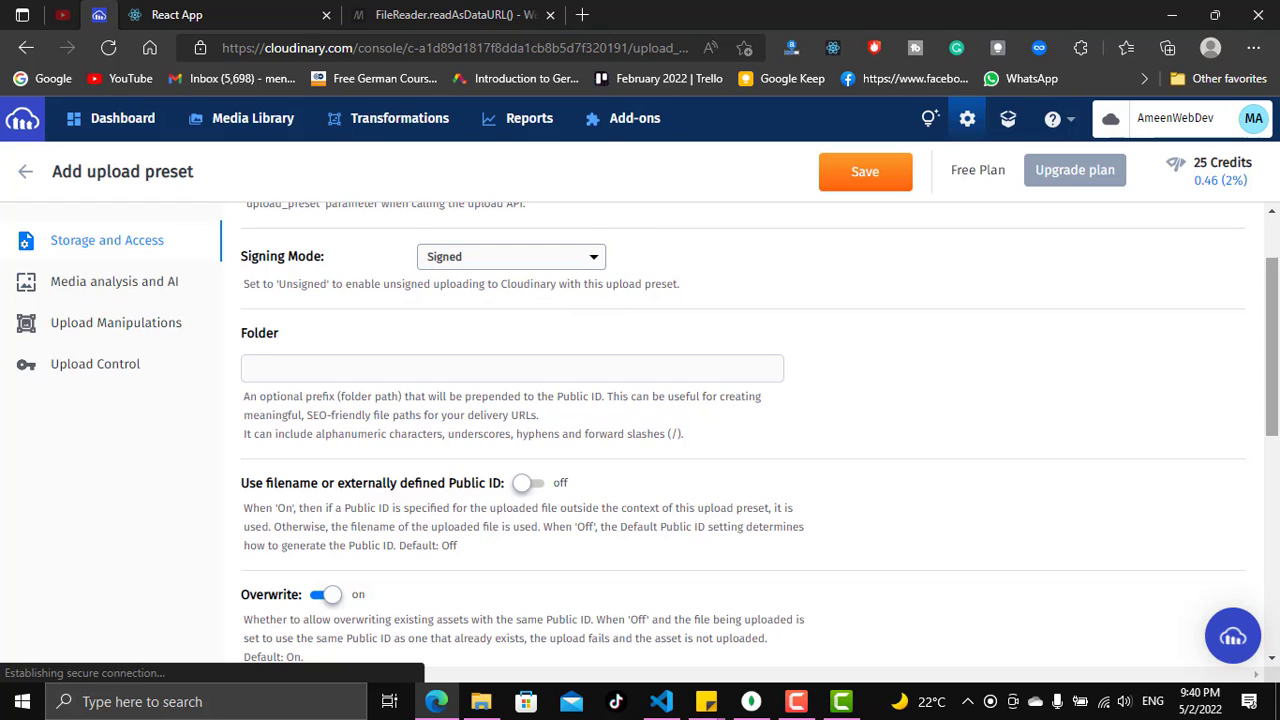
Set the new preset's folder to the saved entry User_Avatar.
{"action": "scroll", "coordinate": [743, 431], "scroll_direction": "down", "scroll_amount": 1}
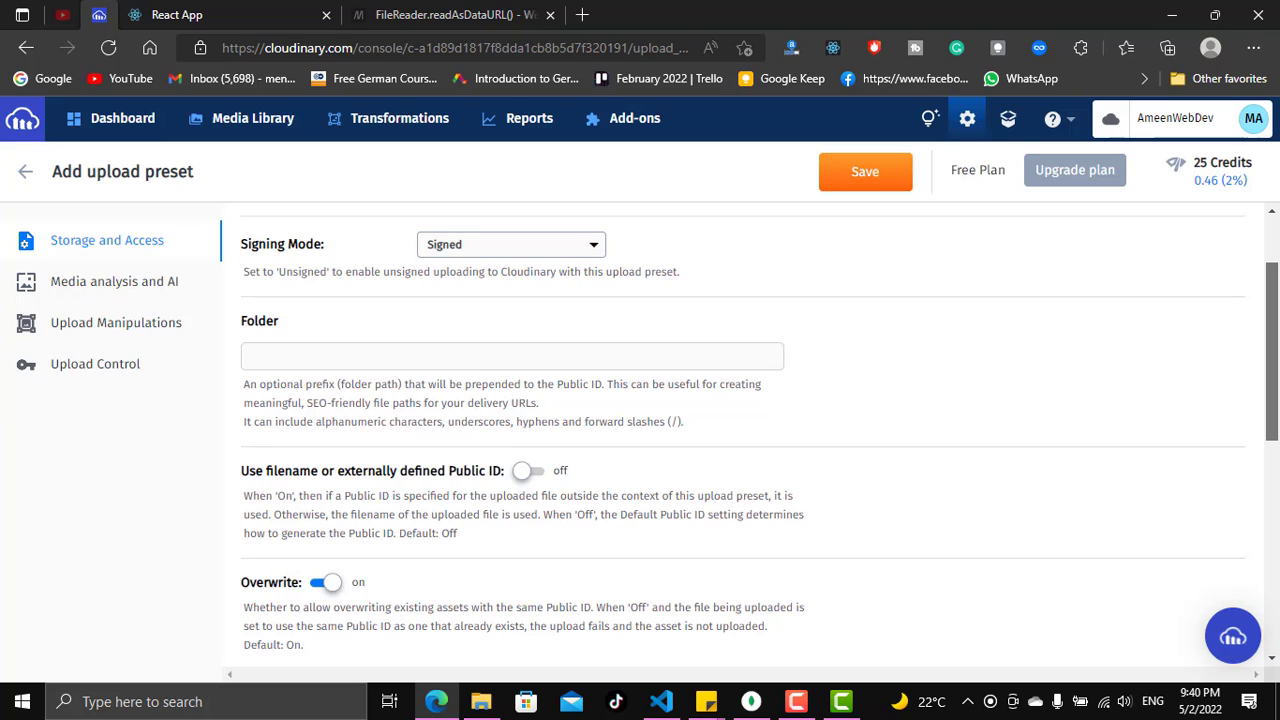
{"action": "scroll", "coordinate": [743, 431], "scroll_direction": "down", "scroll_amount": 1}
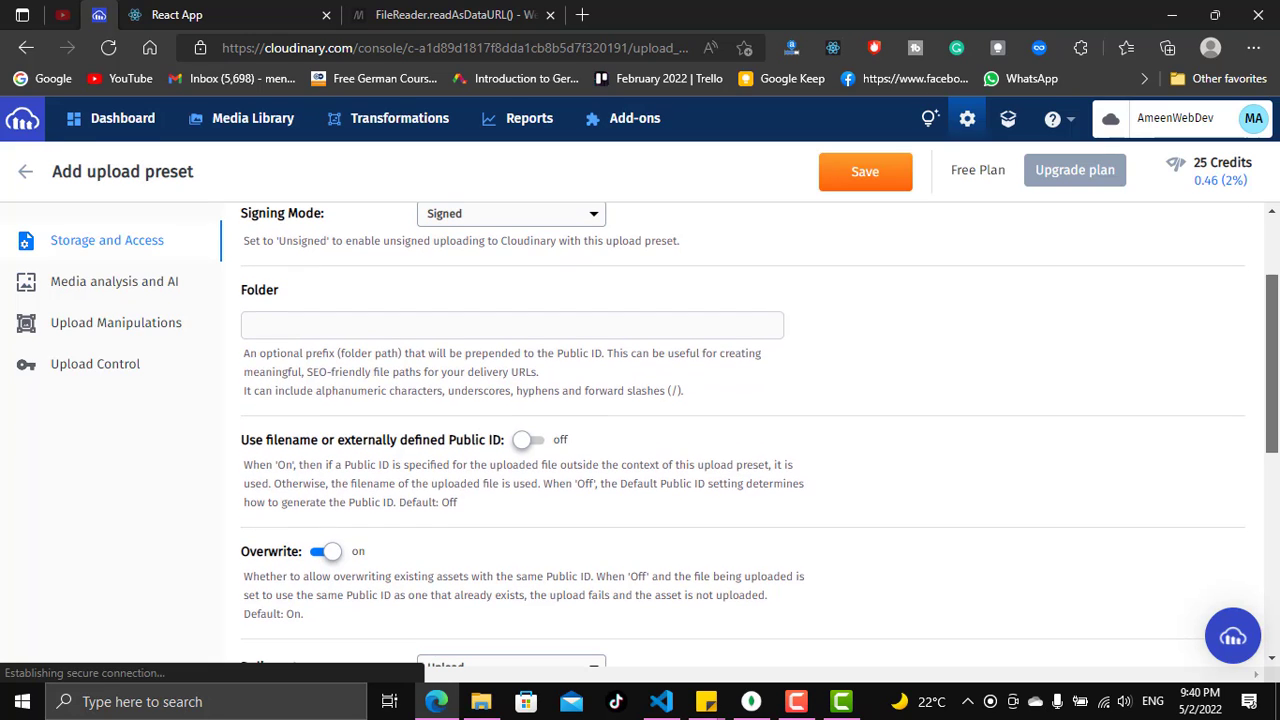
{"action": "left_click", "coordinate": [249, 325]}
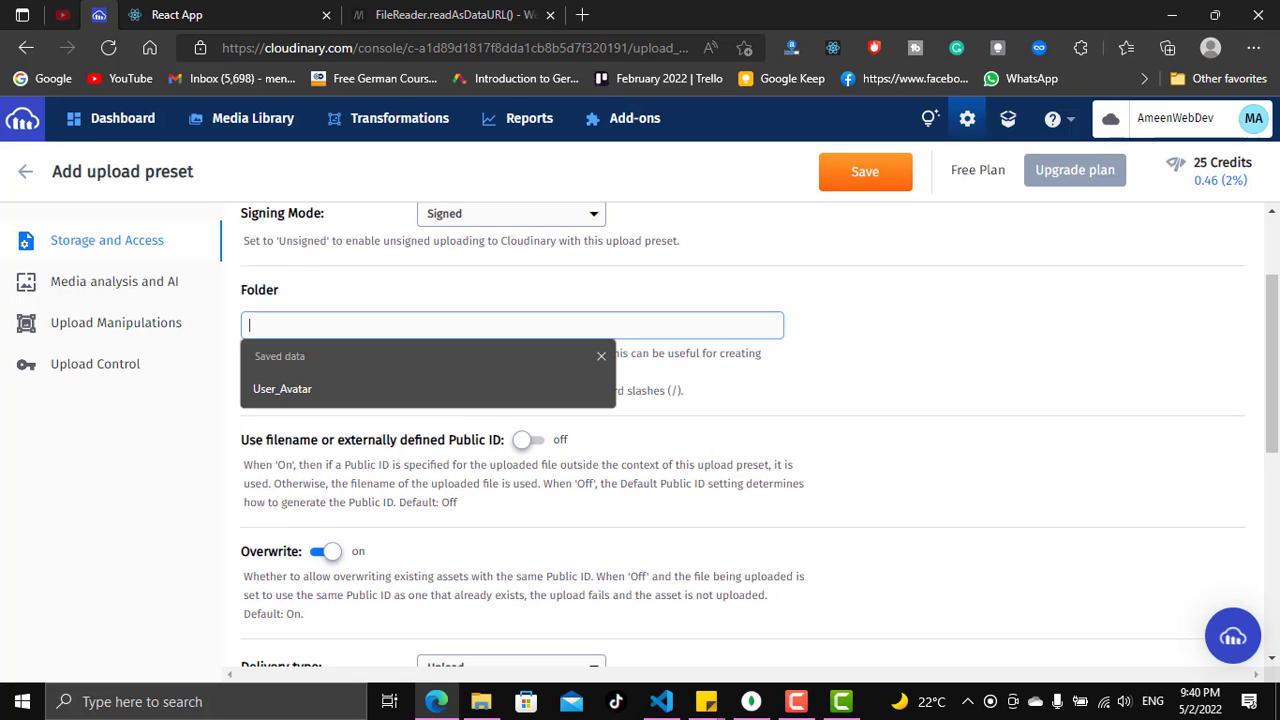
{"action": "key", "text": "Down"}
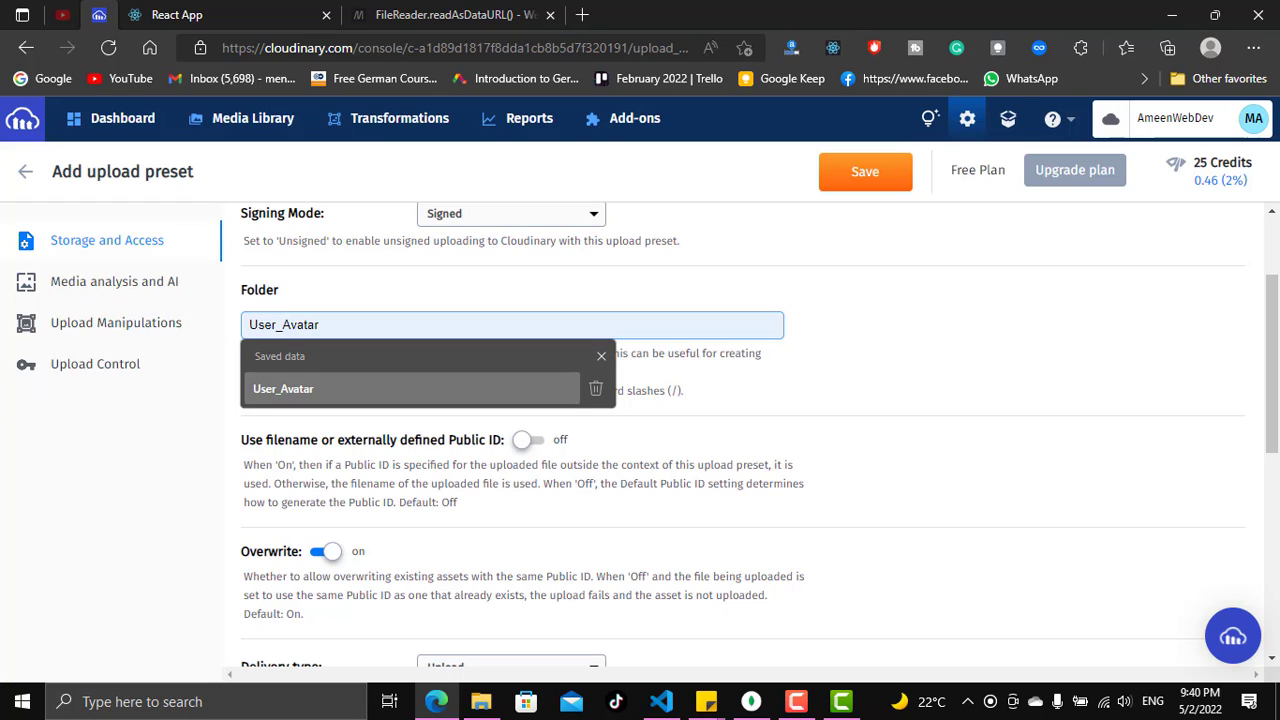
{"action": "key", "text": "Return"}
{"action": "key", "text": "shift+Left"}
{"action": "key", "text": "shift+Left"}
{"action": "key", "text": "shift+Left"}
{"action": "key", "text": "shift+Left"}
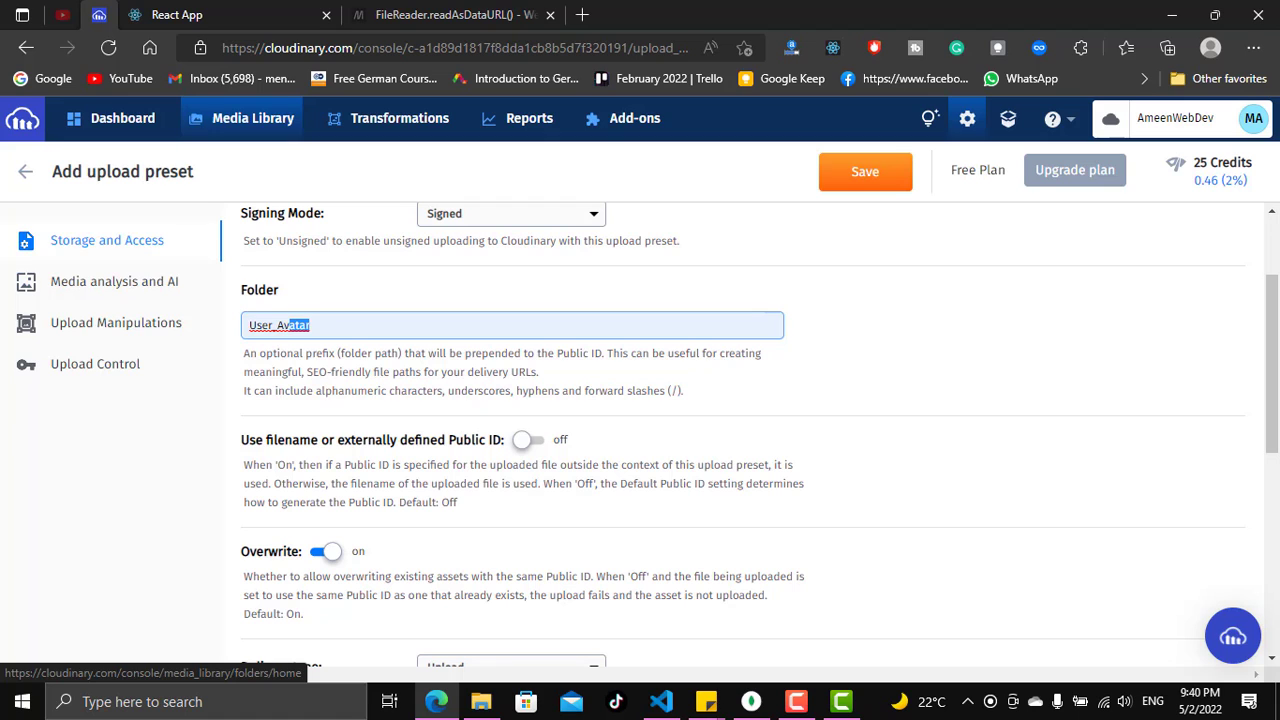
Open the Media Library in a new tab and compare its folders with the preset's folder setting.
{"action": "right_click", "coordinate": [225, 118]}
{"action": "left_click", "coordinate": [280, 130]}
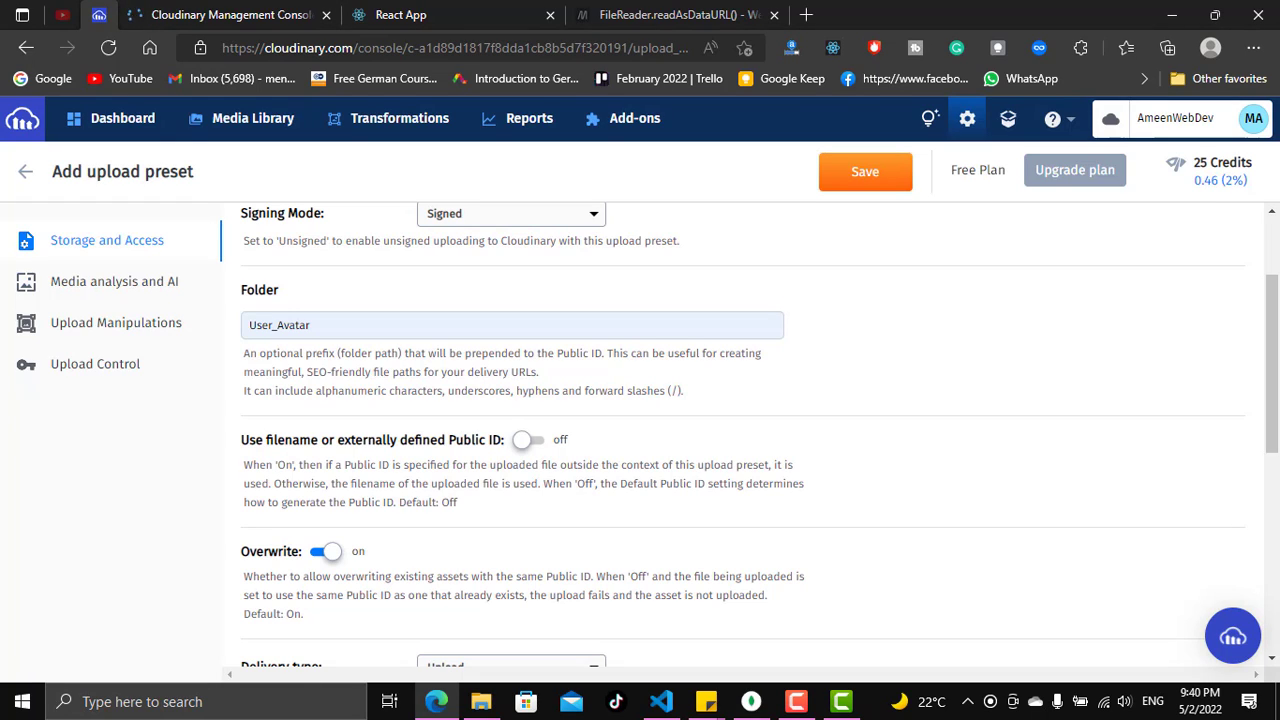
{"action": "key", "text": "ctrl+Tab"}
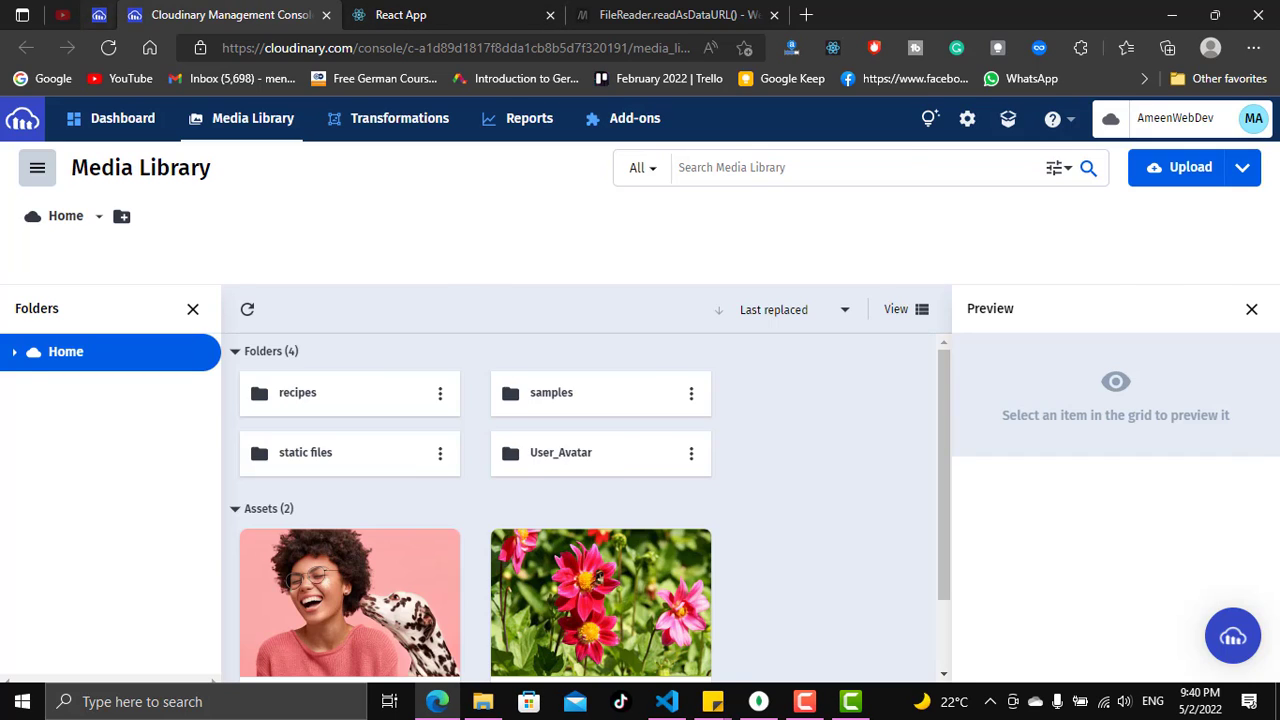
{"action": "left_click", "coordinate": [99, 14]}
{"action": "left_click", "coordinate": [310, 325]}
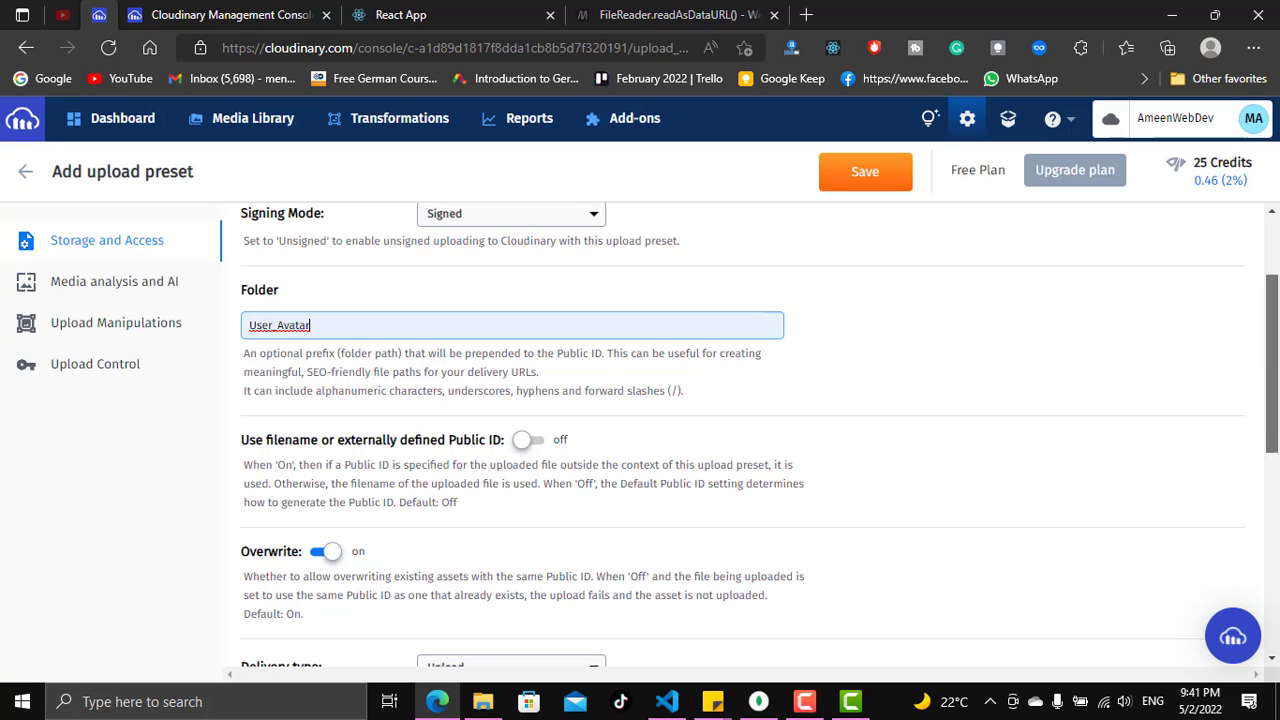
{"action": "scroll", "coordinate": [760, 435], "scroll_direction": "down", "scroll_amount": 1}
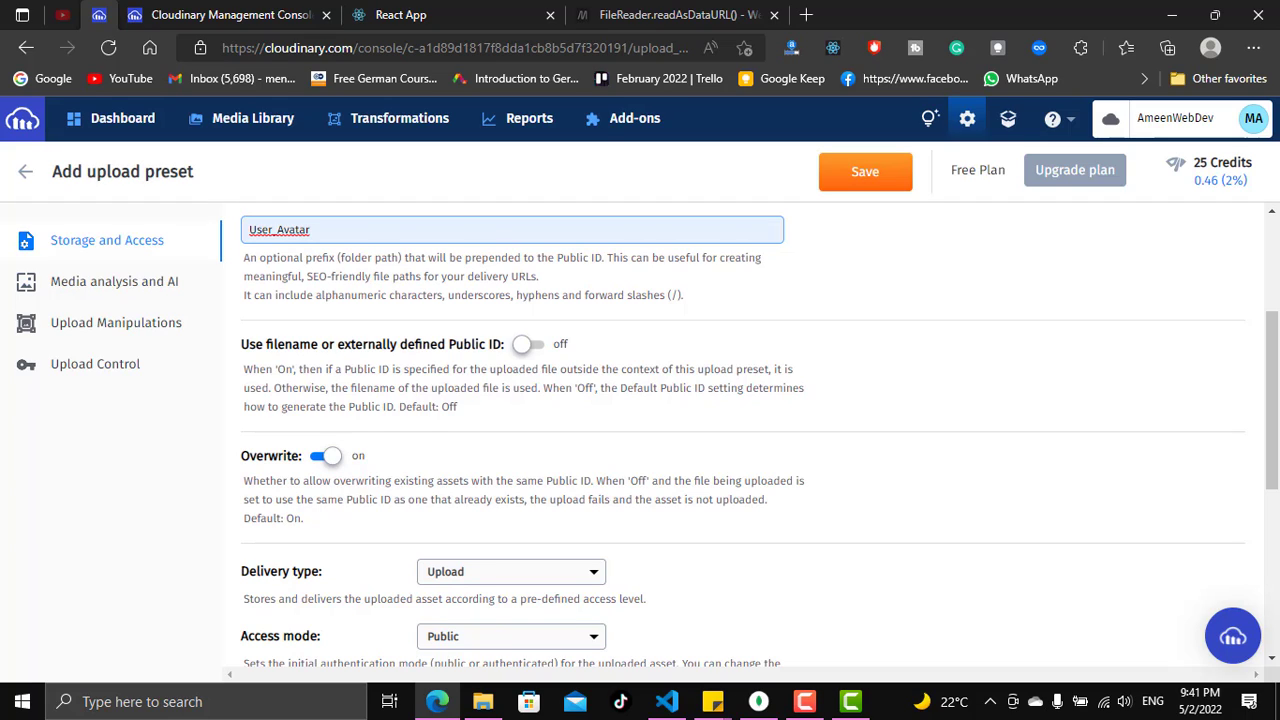
{"action": "left_click_drag", "start_coordinate": [261, 257], "coordinate": [423, 257]}
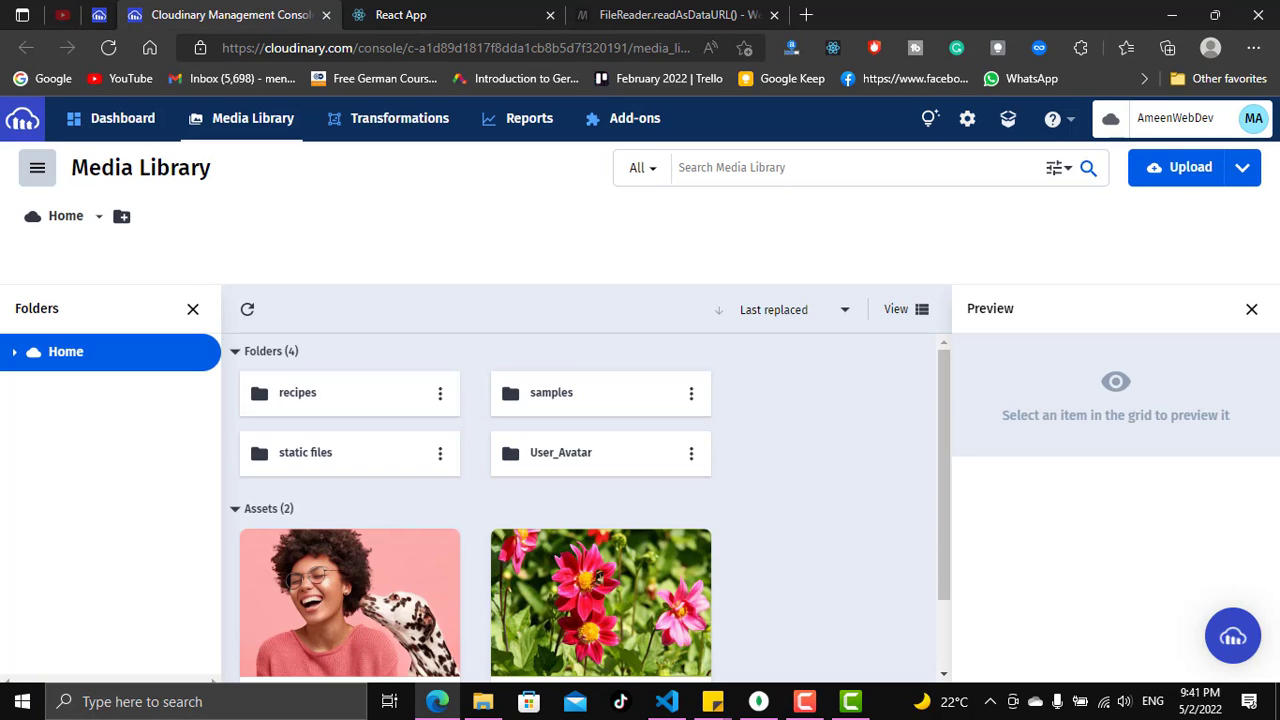
{"action": "mouse_move", "coordinate": [598, 577]}
{"action": "left_click", "coordinate": [98, 14]}
Examine the new preset's Overwrite setting and how it treats assets with the same public ID.
{"action": "left_click_drag", "start_coordinate": [1271, 400], "coordinate": [1271, 467]}
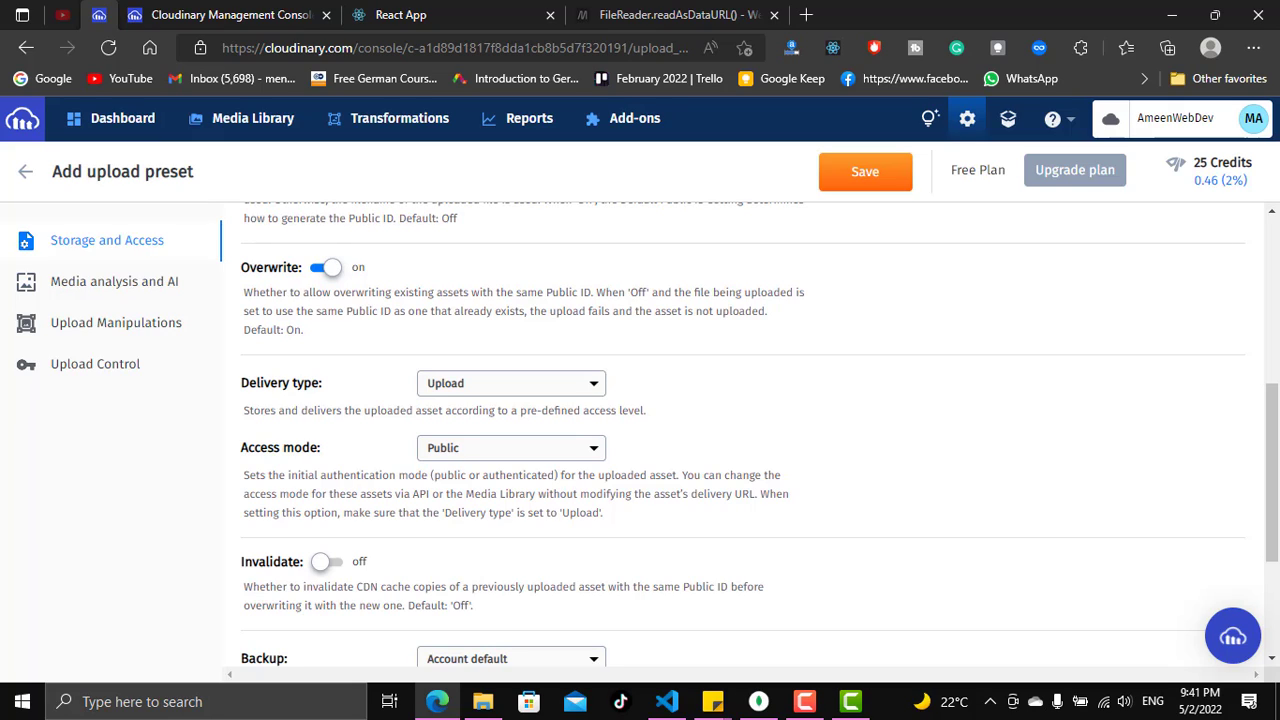
{"action": "left_click_drag", "start_coordinate": [513, 292], "coordinate": [590, 292]}
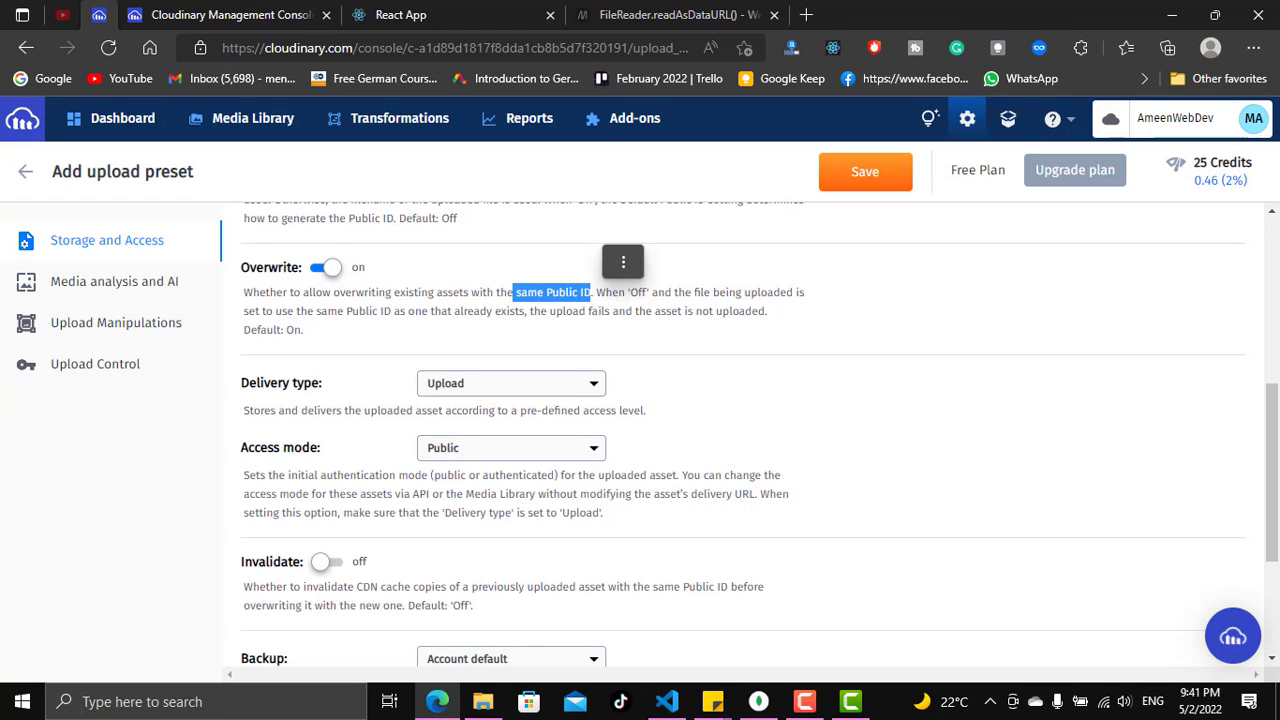
{"action": "left_click", "coordinate": [590, 292]}
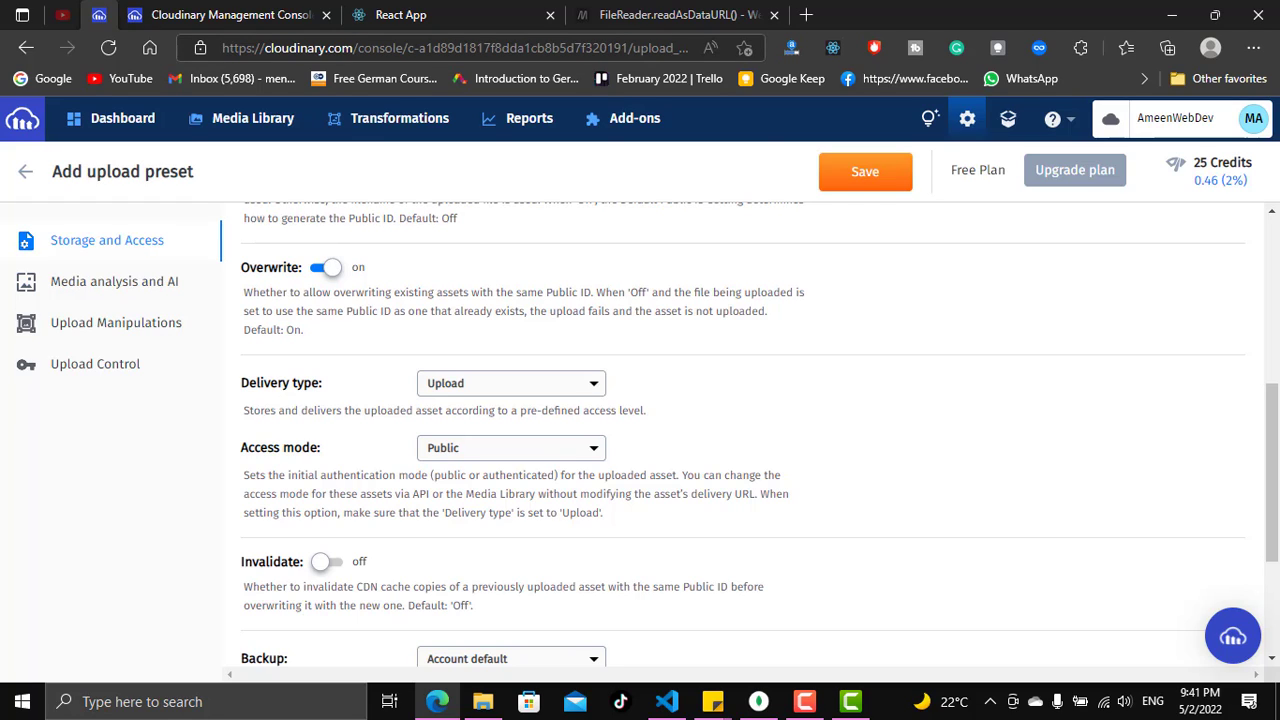
{"action": "left_click_drag", "start_coordinate": [364, 48], "coordinate": [289, 48]}
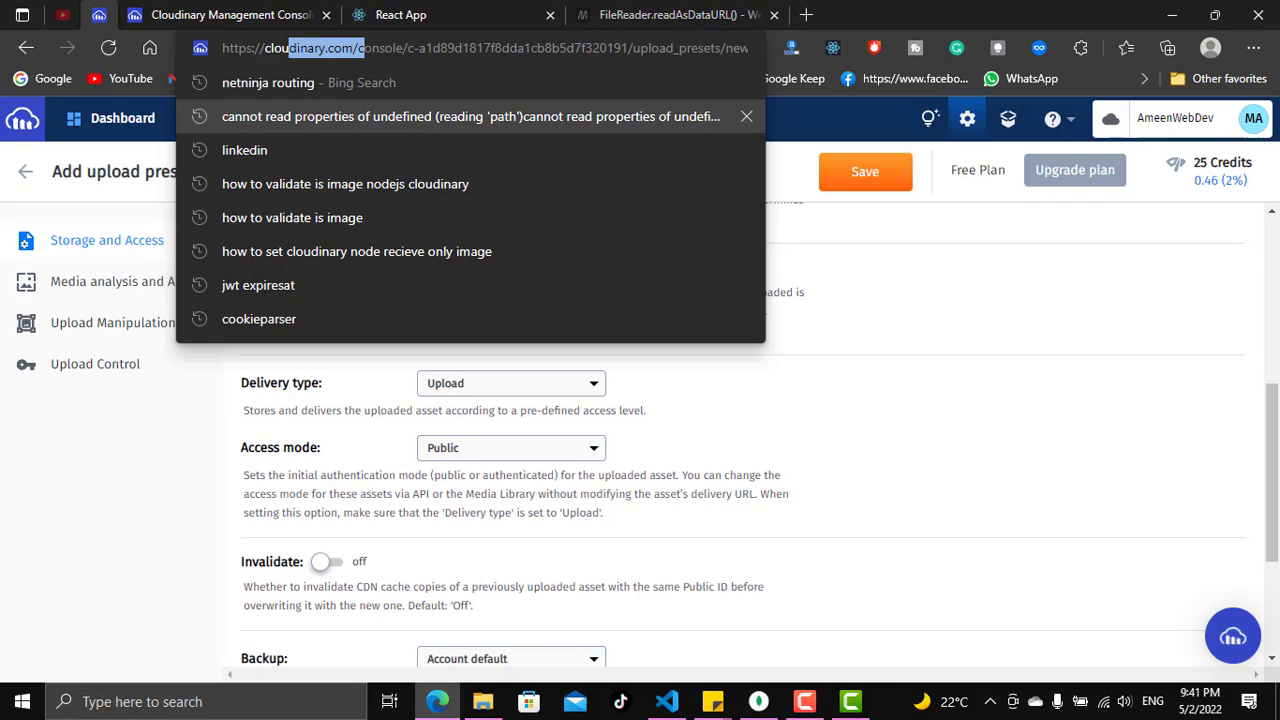
{"action": "left_click", "coordinate": [437, 701]}
{"action": "key", "text": "alt+Tab"}
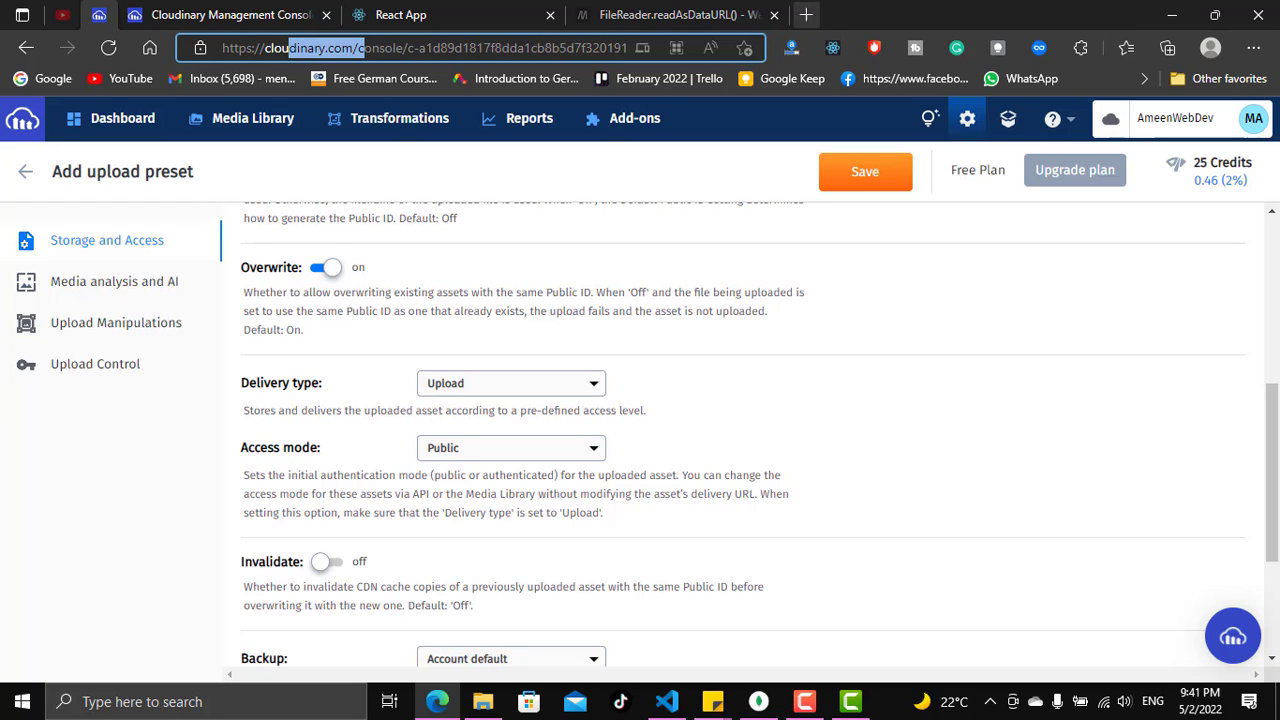
Enter the sample path /avatar.png in a new tab's address field without loading it, and return to the upload preset form.
{"action": "left_click", "coordinate": [806, 15]}
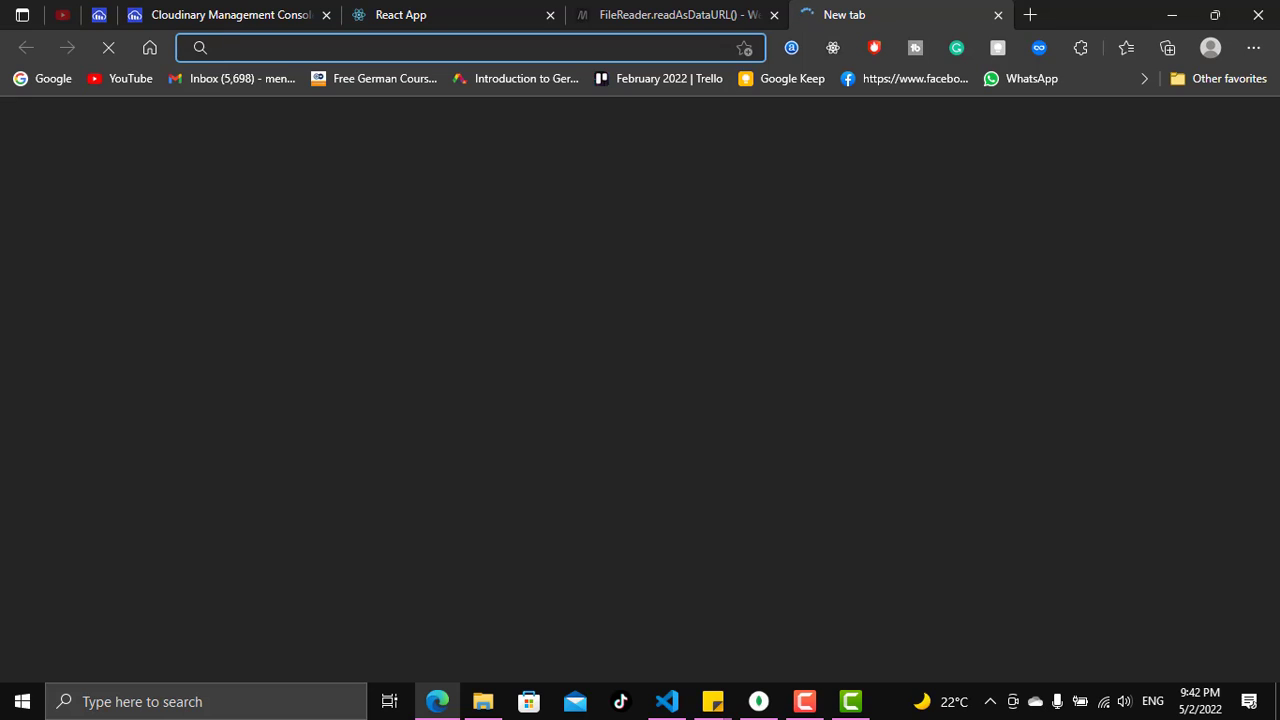
{"action": "type", "text": "/a"}
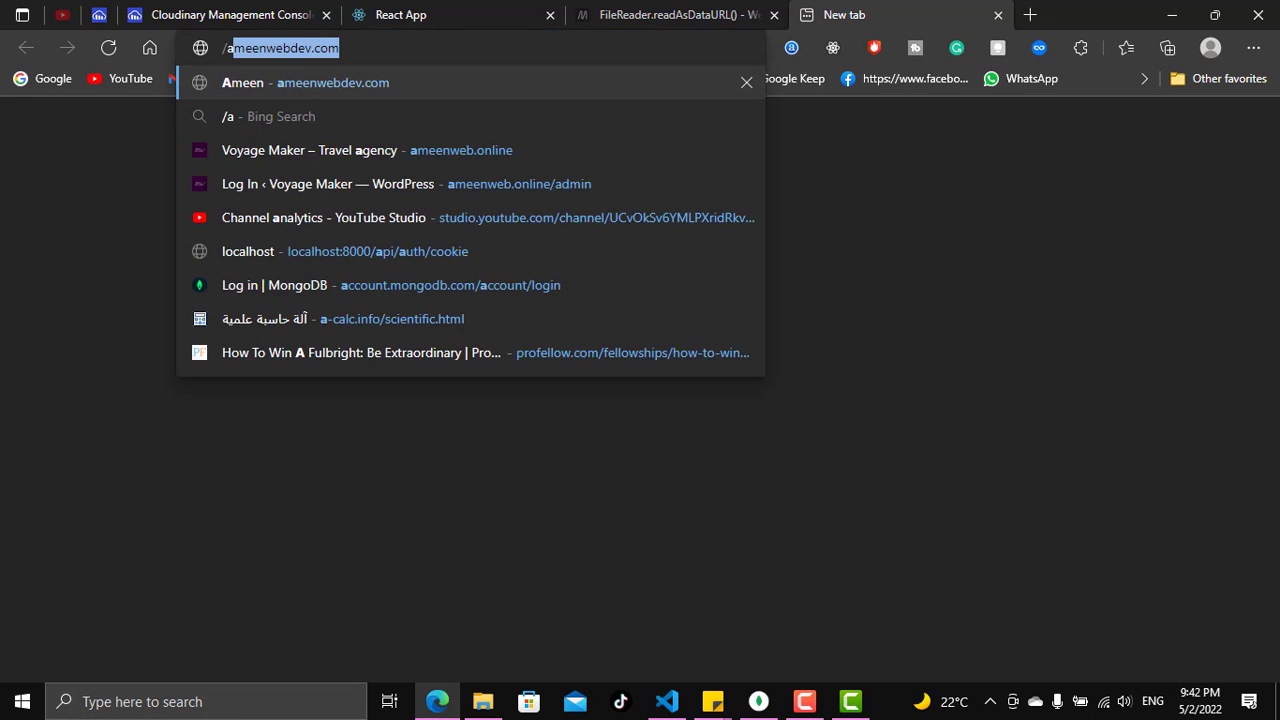
{"action": "type", "text": "vatar."}
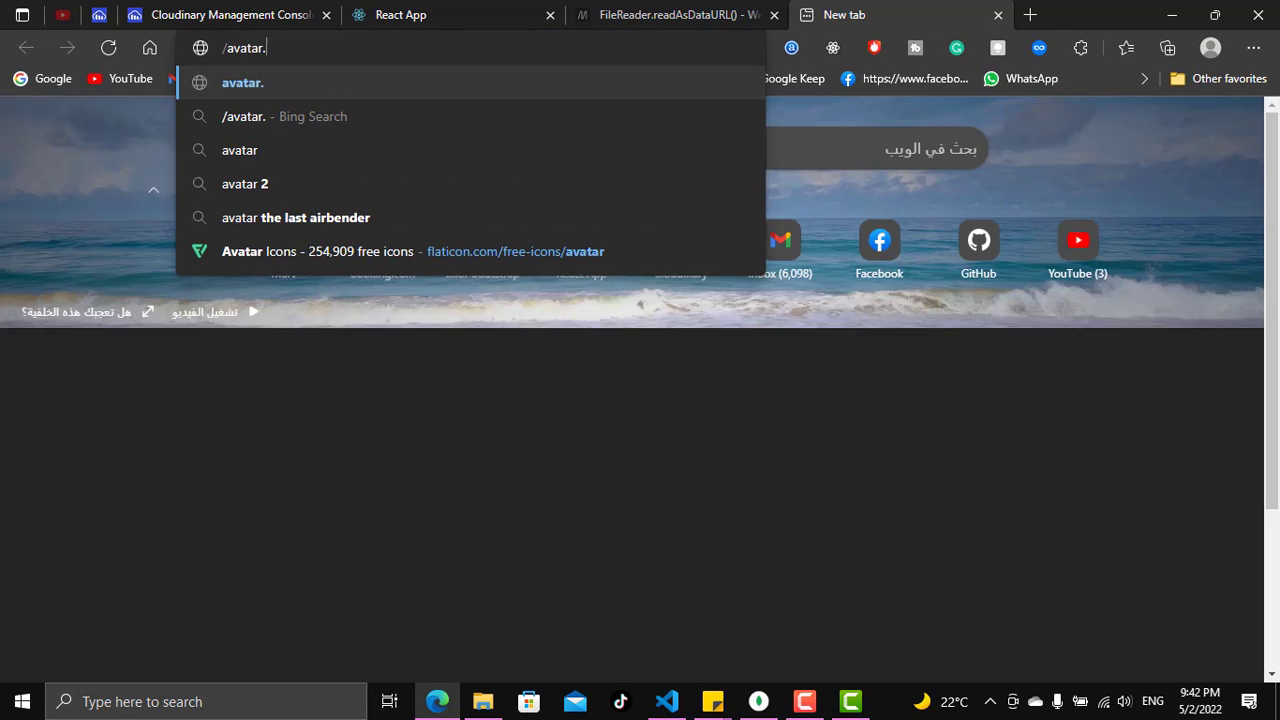
{"action": "type", "text": "png"}
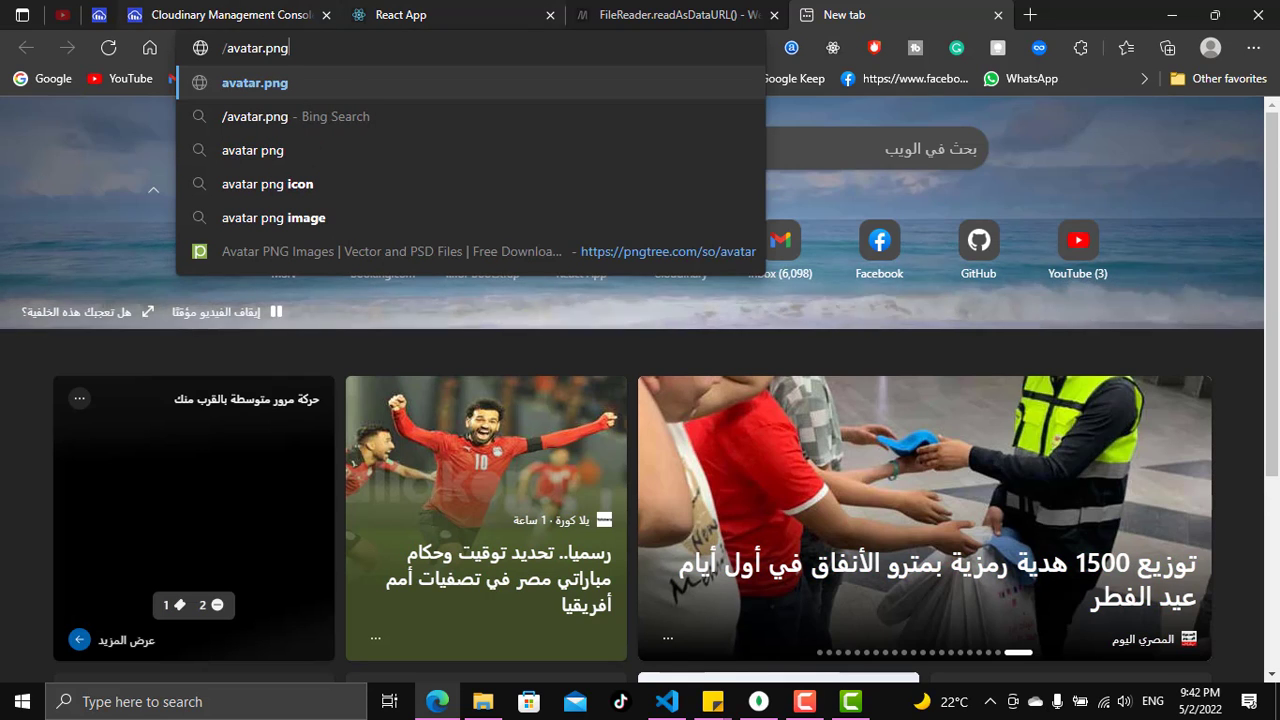
{"action": "key", "text": "ctrl+3"}
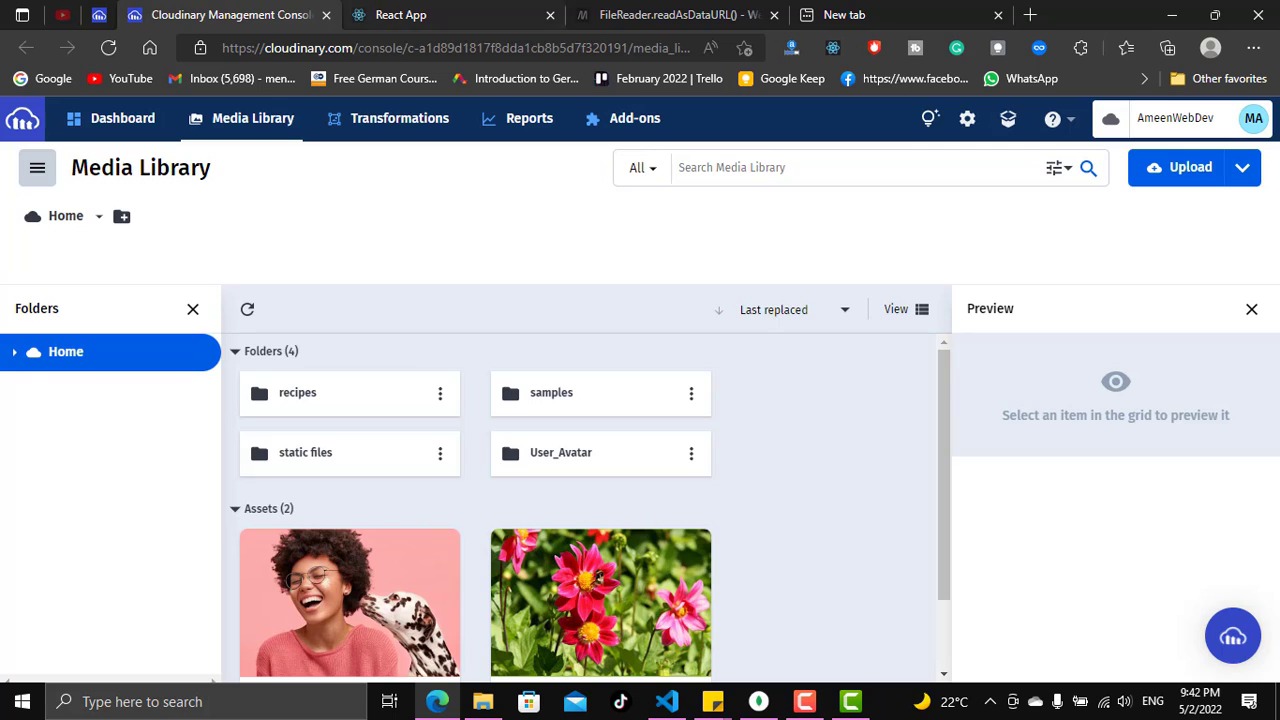
{"action": "key", "text": "ctrl+2"}
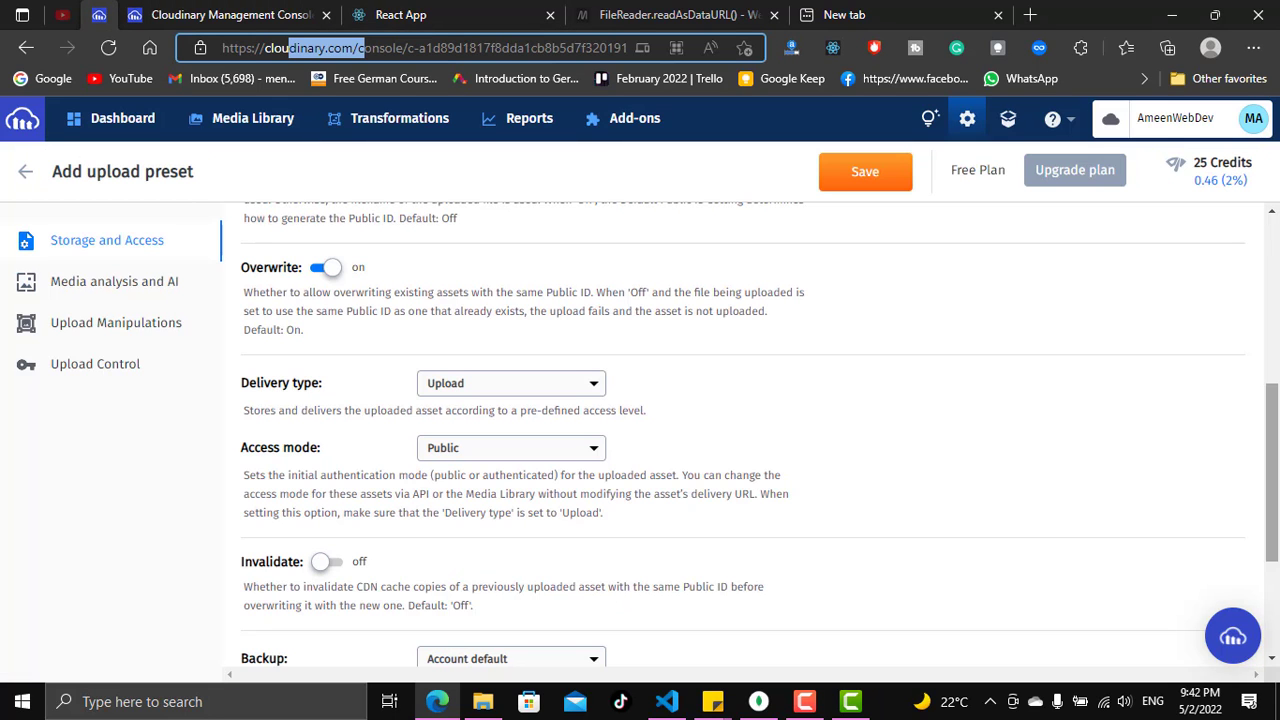
Review the new preset's Overwrite, delivery type, access mode, invalidate and backup settings, and return to the upload presets list.
{"action": "scroll", "coordinate": [726, 430], "scroll_direction": "down", "scroll_amount": 2}
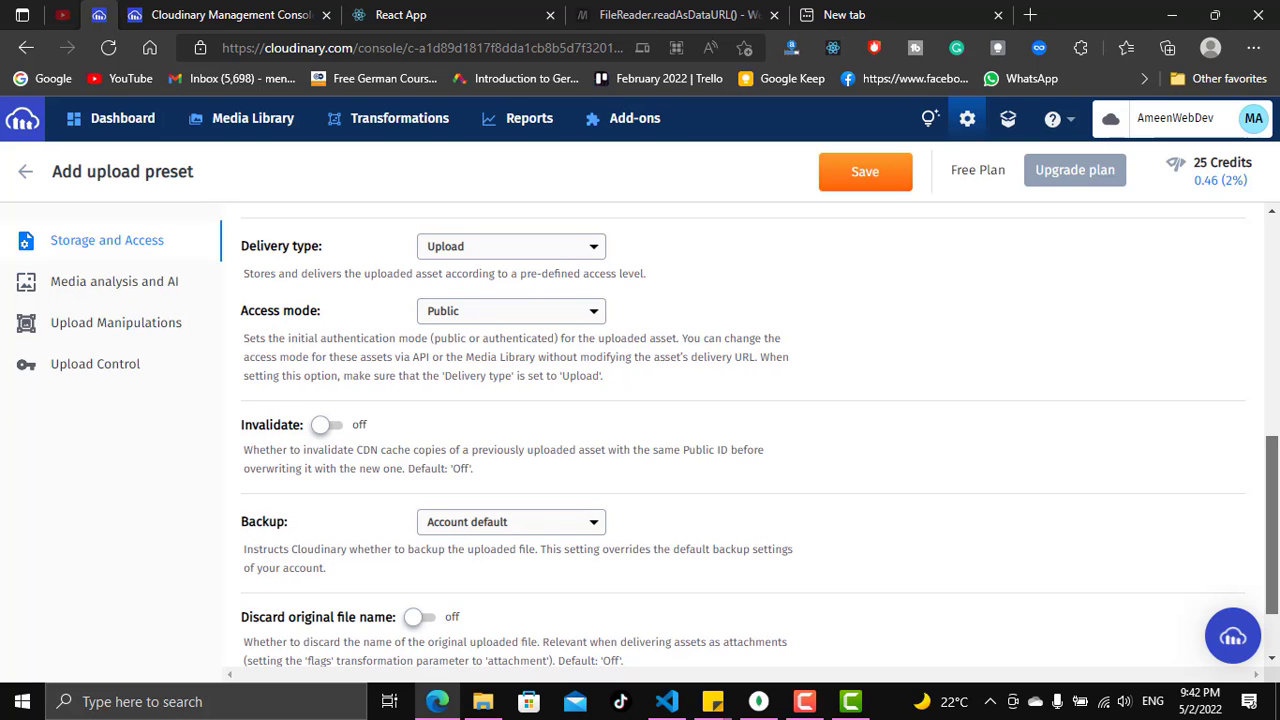
{"action": "scroll", "coordinate": [740, 440], "scroll_direction": "up", "scroll_amount": 2}
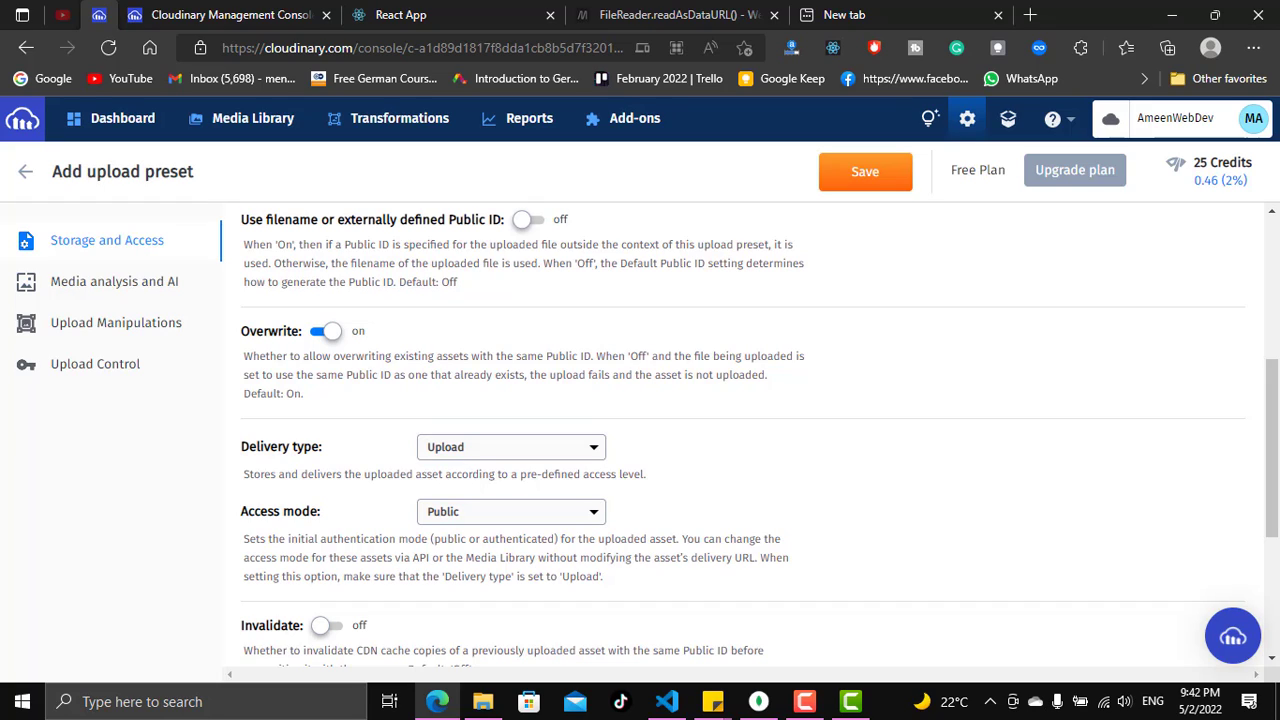
{"action": "left_click_drag", "start_coordinate": [543, 356], "coordinate": [596, 356]}
{"action": "left_click", "coordinate": [596, 356]}
{"action": "left_click", "coordinate": [230, 14]}
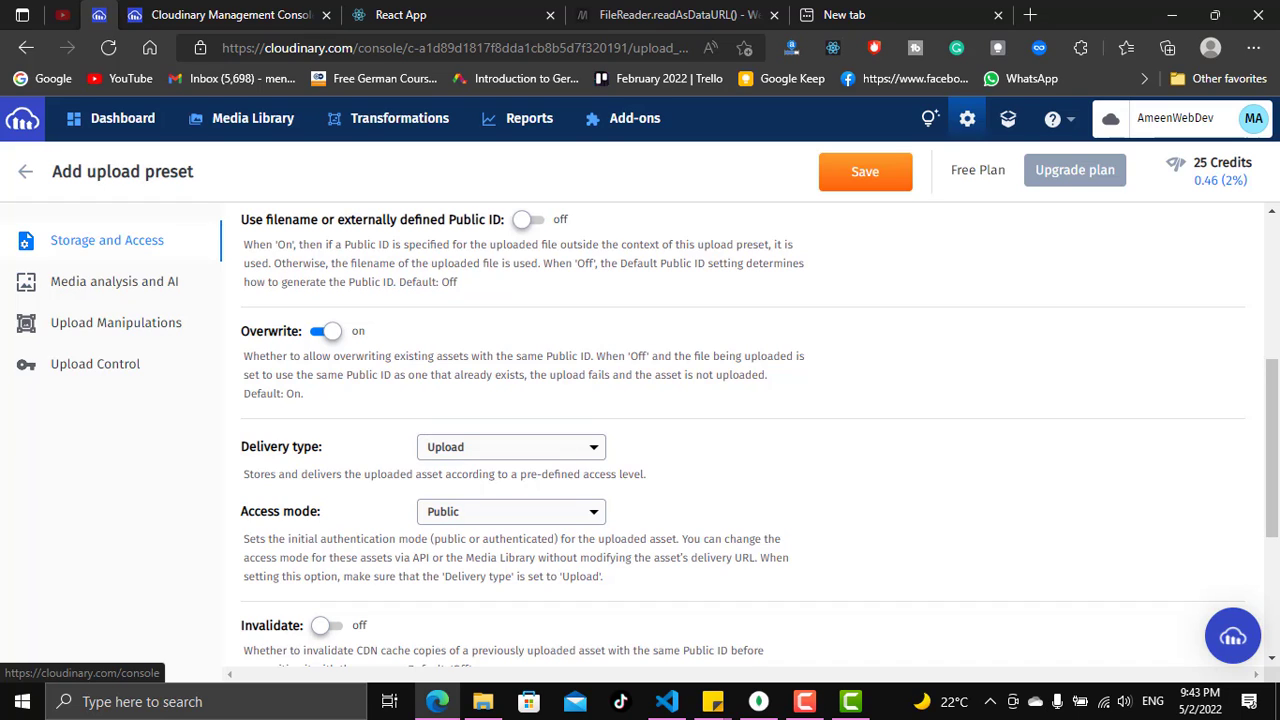
{"action": "scroll", "coordinate": [733, 430], "scroll_direction": "down", "scroll_amount": 3}
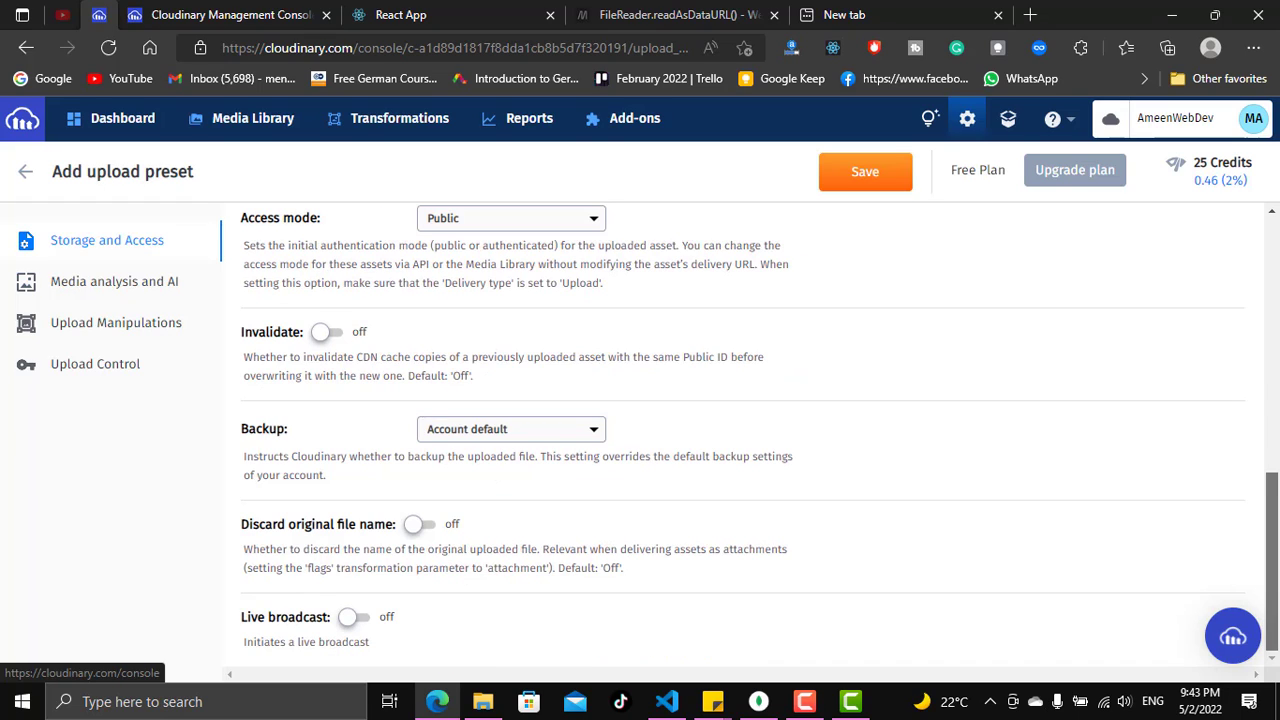
{"action": "scroll", "coordinate": [733, 430], "scroll_direction": "up", "scroll_amount": 6}
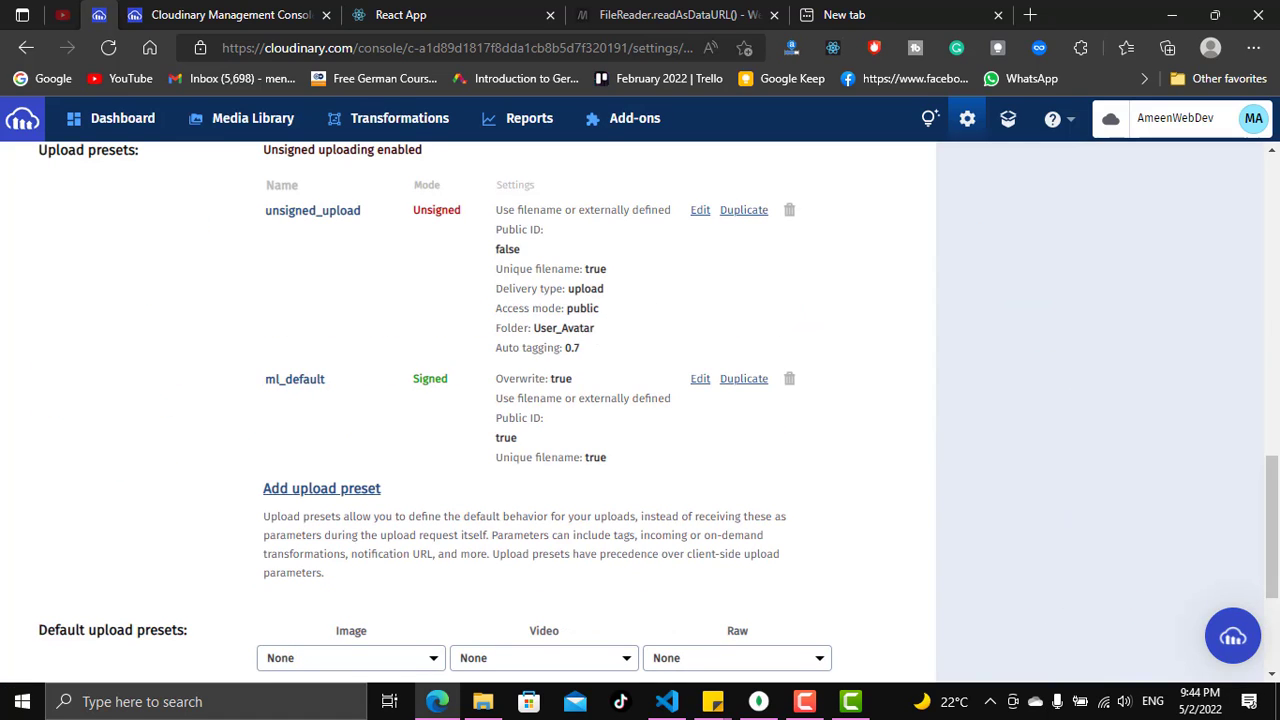
Check the unique filename and folder settings listed for the unsigned_upload preset.
{"action": "left_click_drag", "start_coordinate": [496, 269], "coordinate": [608, 269]}
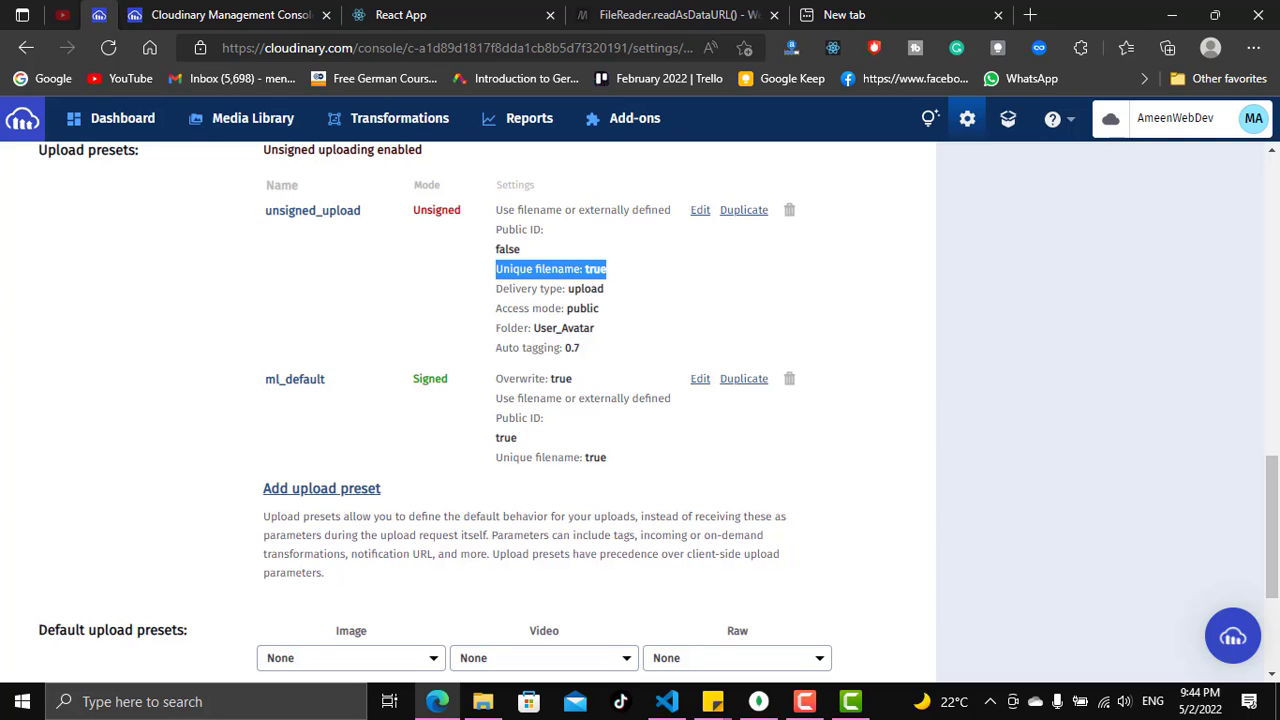
{"action": "left_click", "coordinate": [700, 210]}
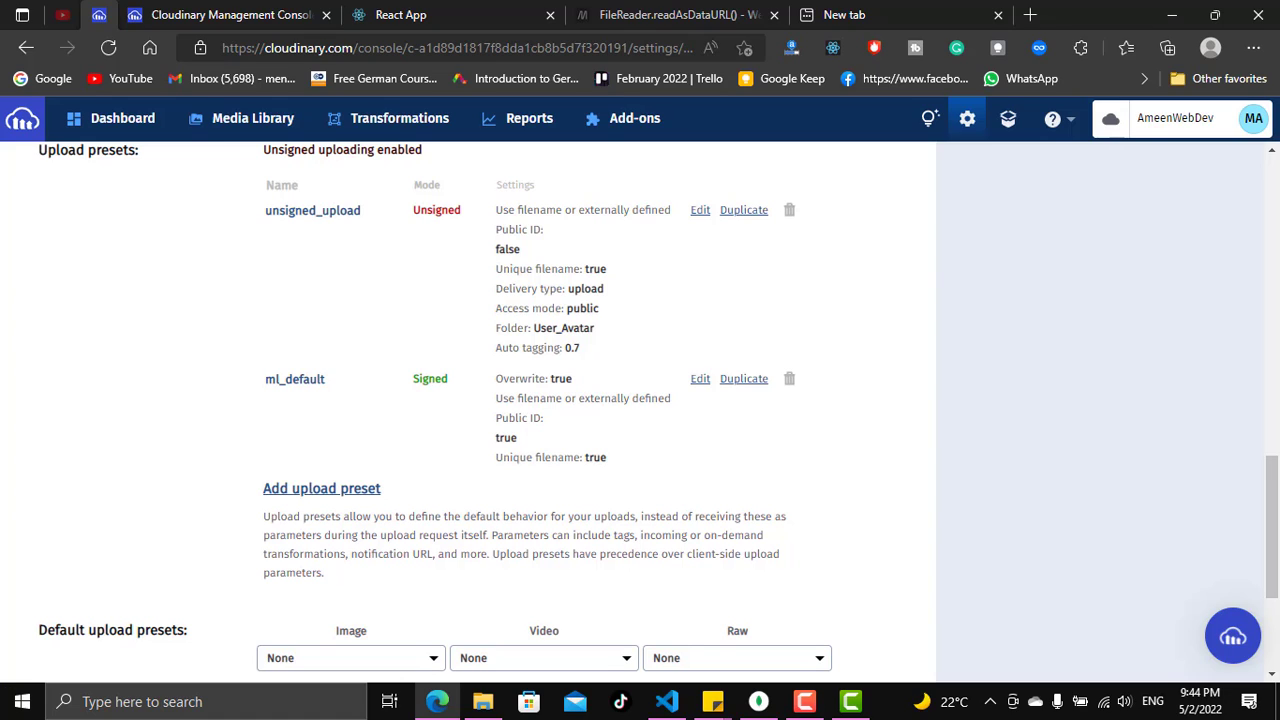
{"action": "left_click_drag", "start_coordinate": [498, 328], "coordinate": [594, 328]}
{"action": "left_click", "coordinate": [594, 328]}
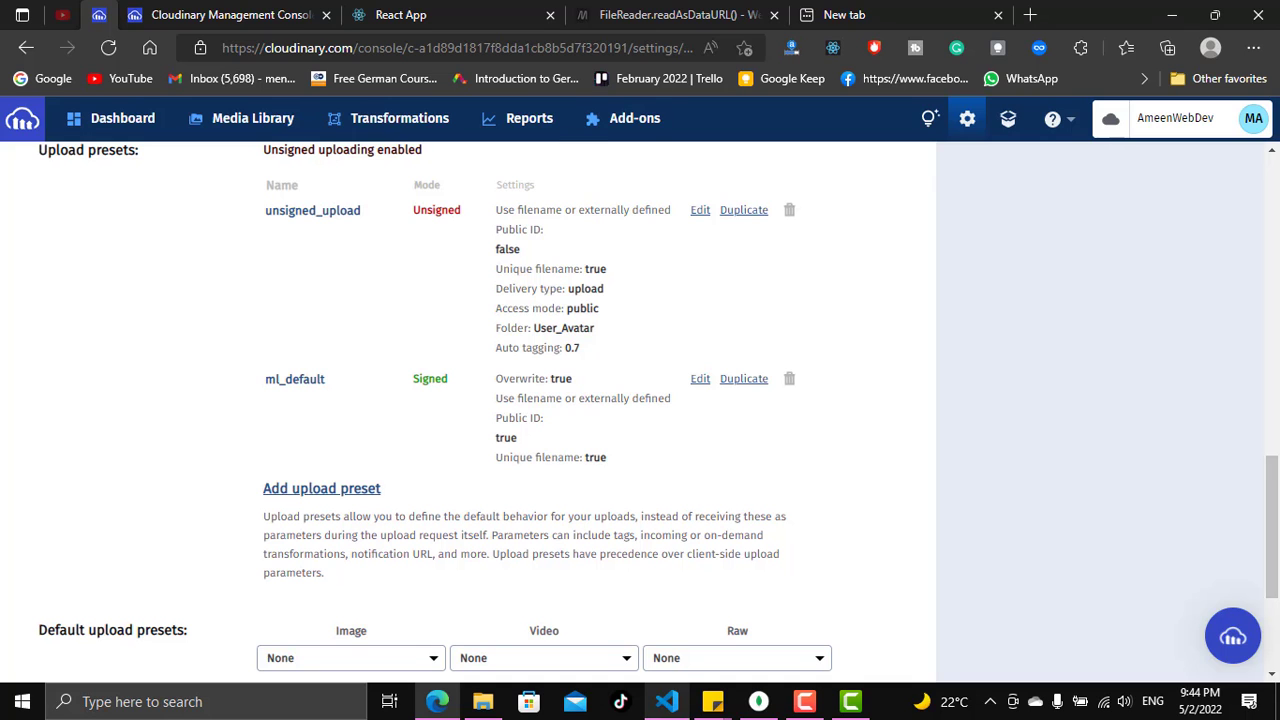
Switch to Visual Studio Code and review the options object of the upload call in the server's index.js.
{"action": "left_click", "coordinate": [666, 701]}
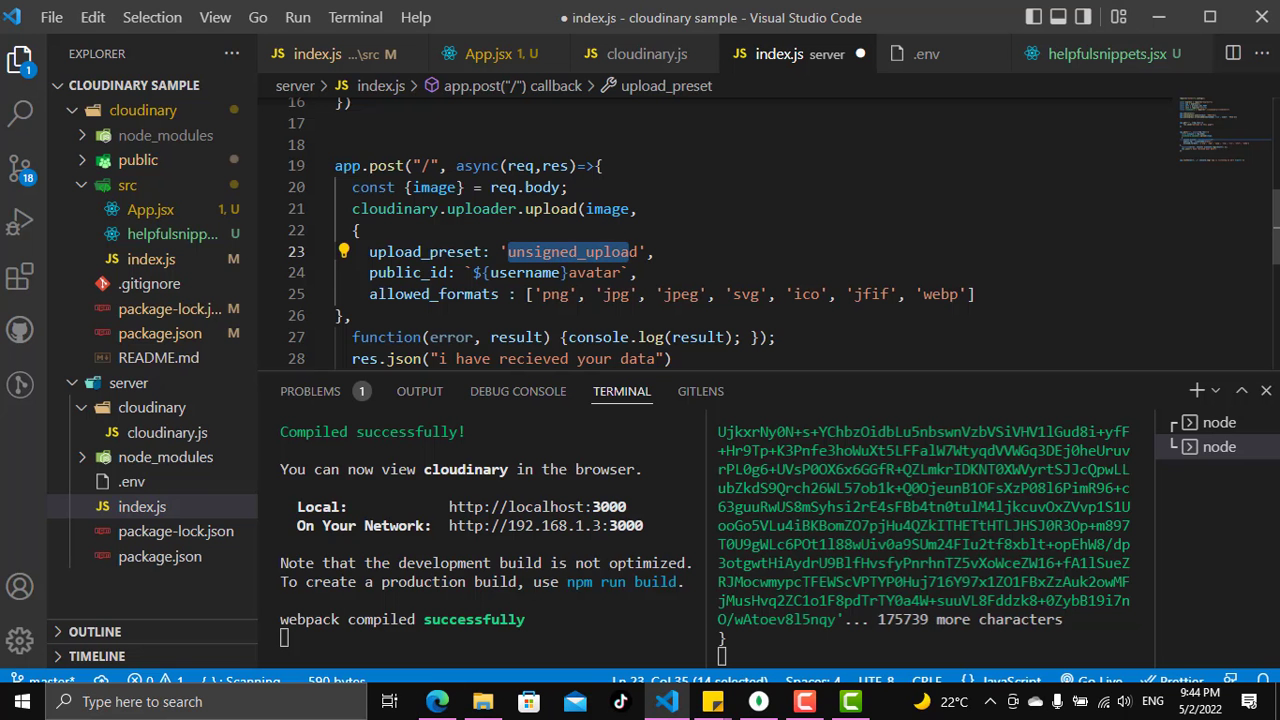
{"action": "scroll", "coordinate": [700, 230], "scroll_direction": "down", "scroll_amount": 2}
{"action": "scroll", "coordinate": [700, 230], "scroll_direction": "up", "scroll_amount": 1}
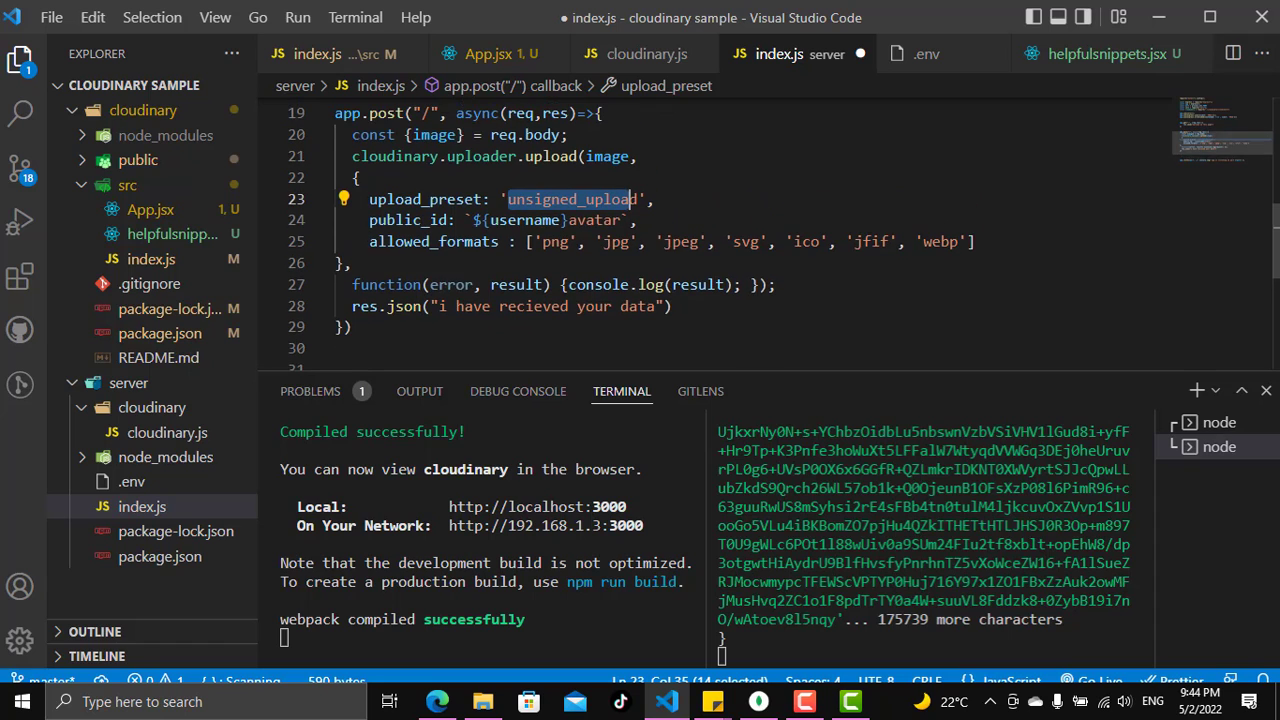
{"action": "left_click_drag", "start_coordinate": [352, 178], "coordinate": [352, 263]}
Switch to the browser and examine the options object in Cloudinary's Node.js example for uploading a first asset.
{"action": "key", "text": "alt+Tab"}
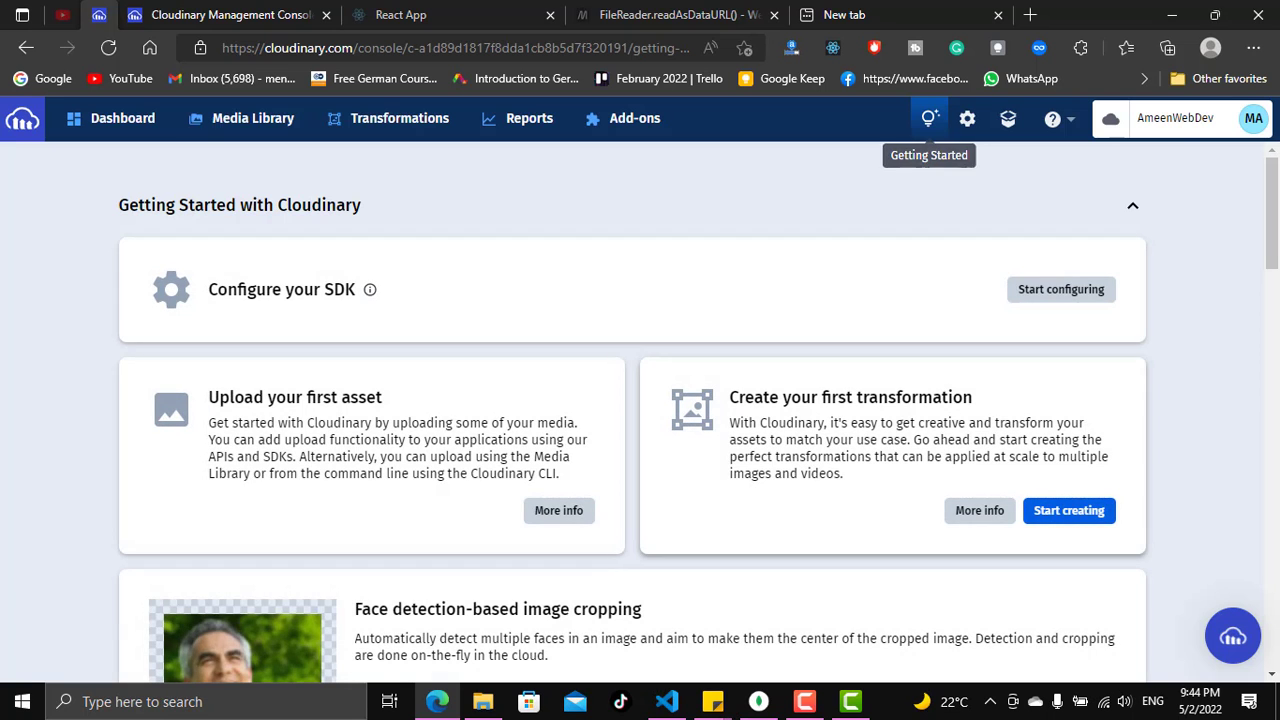
{"action": "left_click", "coordinate": [558, 510]}
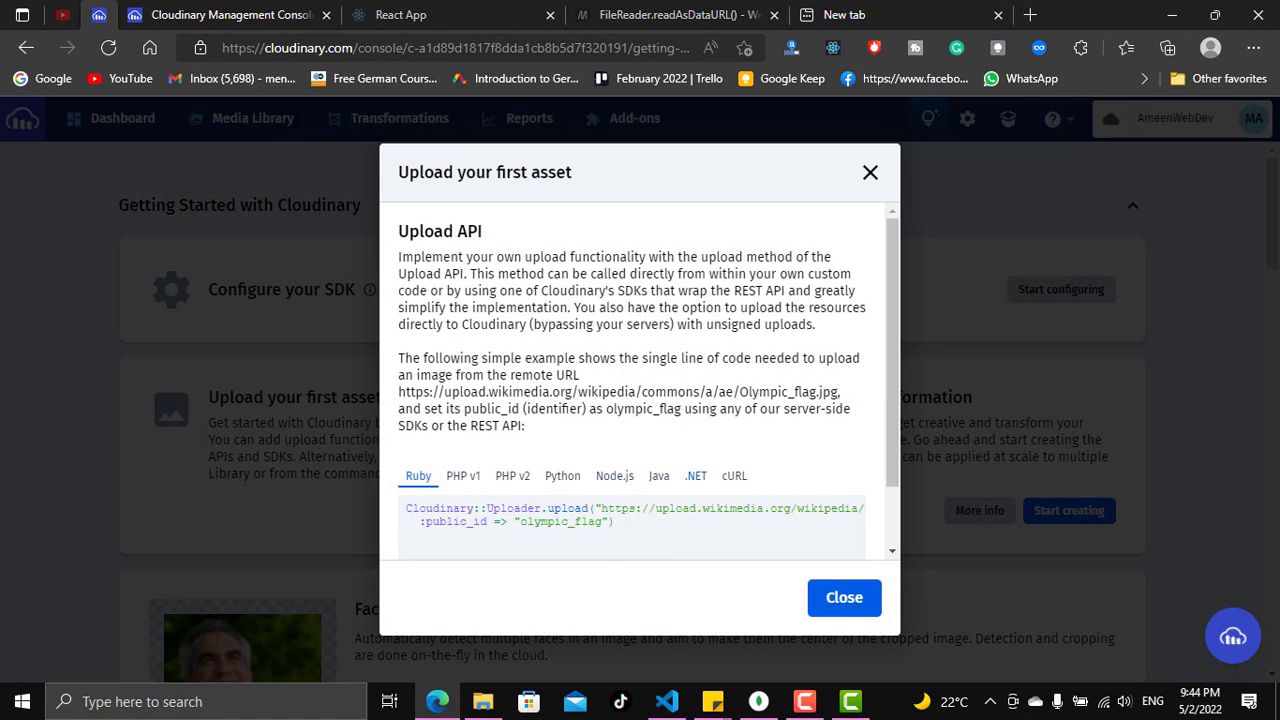
{"action": "left_click", "coordinate": [614, 476]}
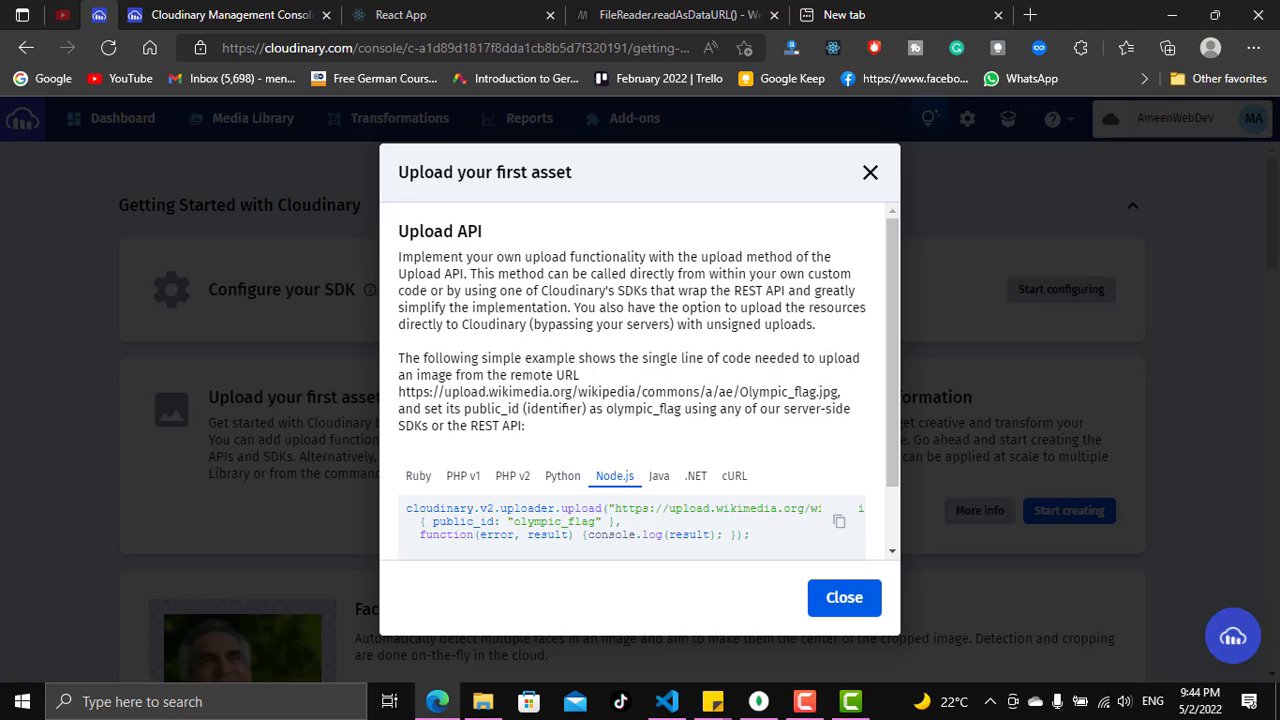
{"action": "left_click_drag", "start_coordinate": [419, 521], "coordinate": [622, 521]}
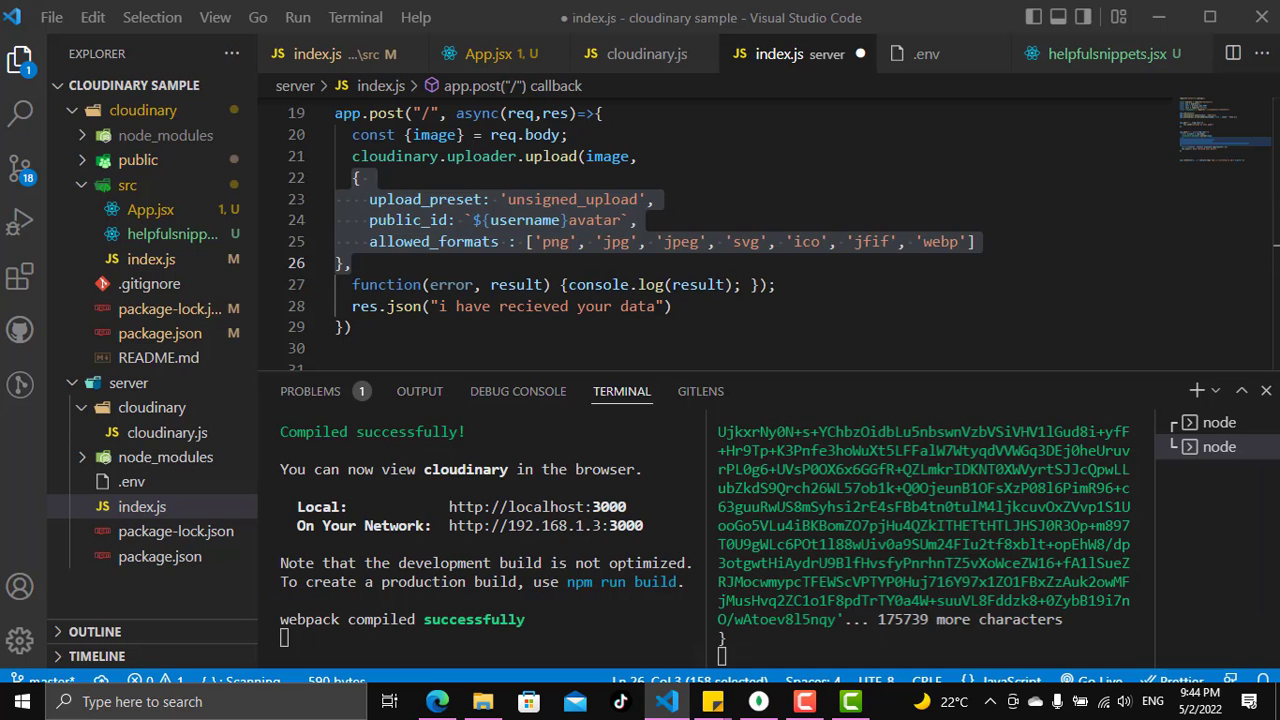
Return to Visual Studio Code and examine the upload_preset and public_id options in the server's upload call.
{"action": "left_click", "coordinate": [666, 701]}
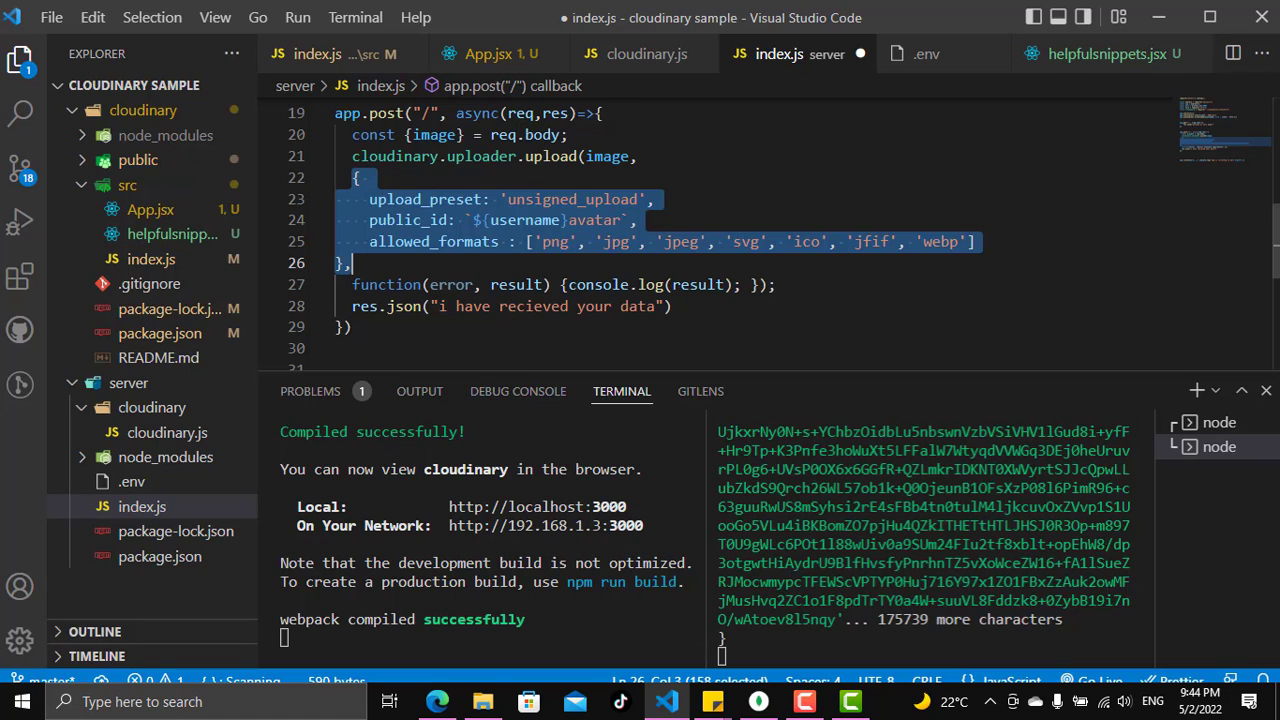
{"action": "left_click", "coordinate": [655, 199]}
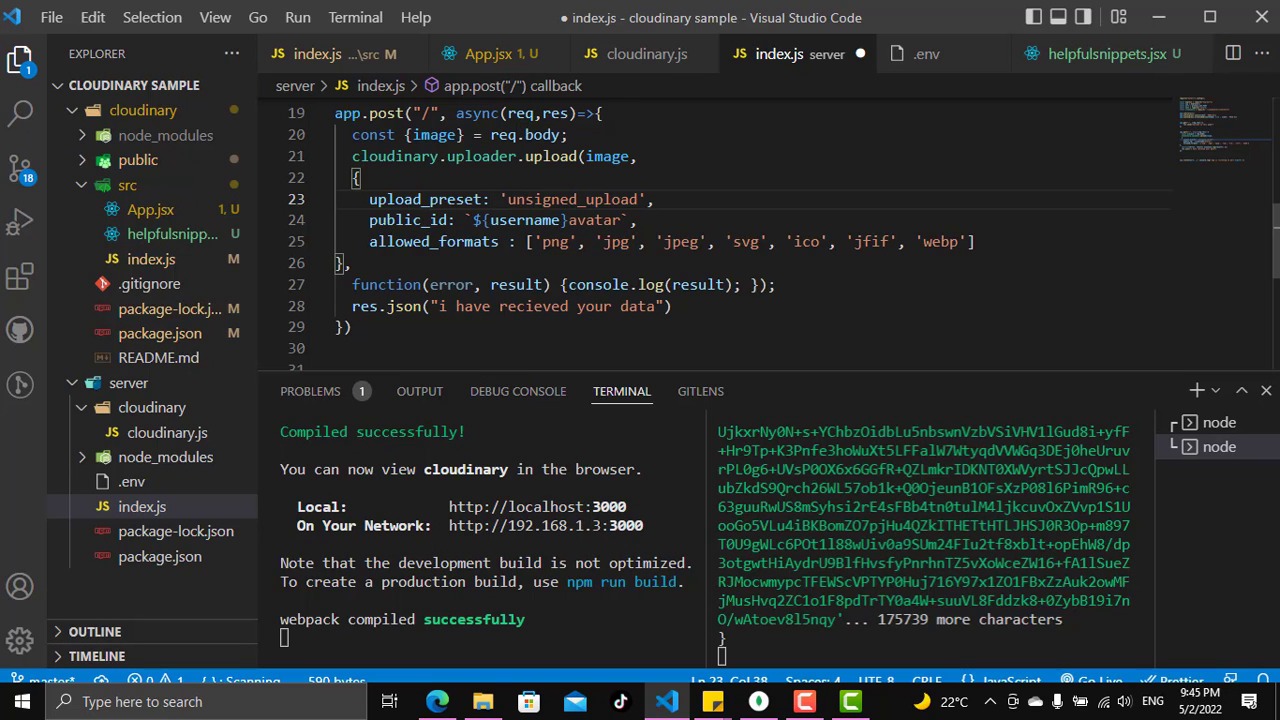
{"action": "left_click_drag", "start_coordinate": [473, 220], "coordinate": [559, 220]}
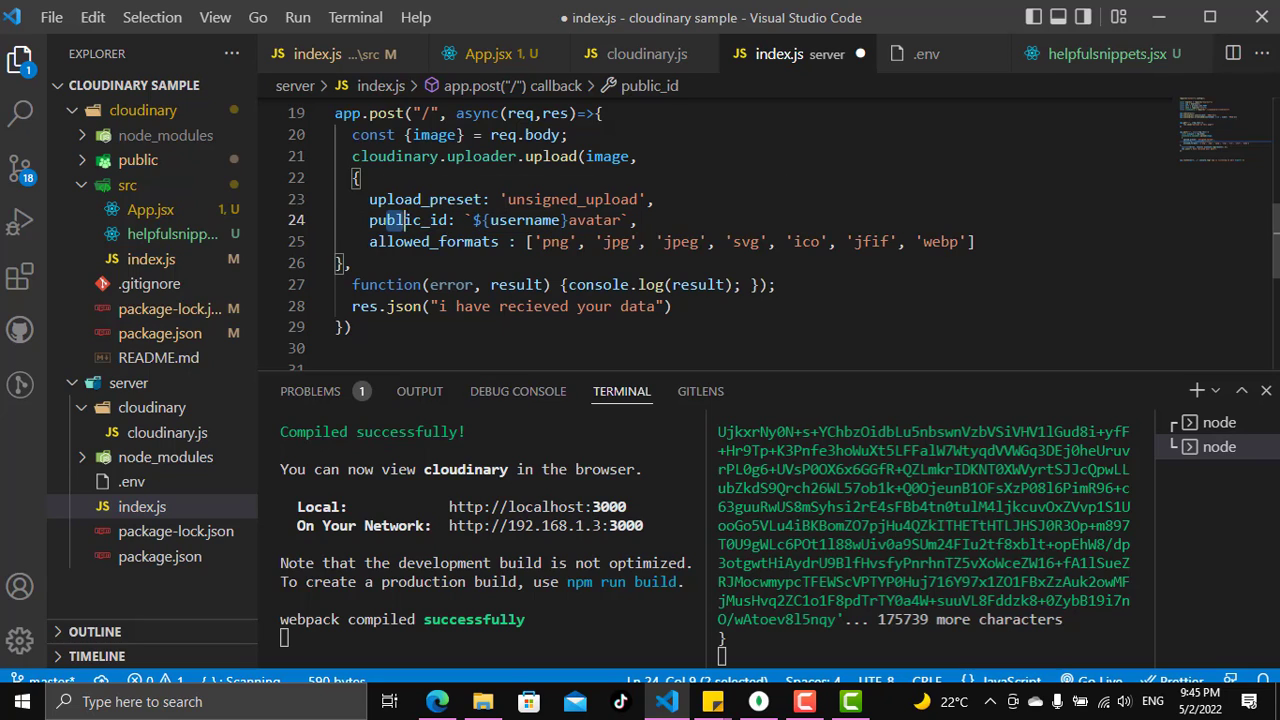
{"action": "left_click", "coordinate": [418, 220]}
{"action": "left_click_drag", "start_coordinate": [474, 220], "coordinate": [565, 220]}
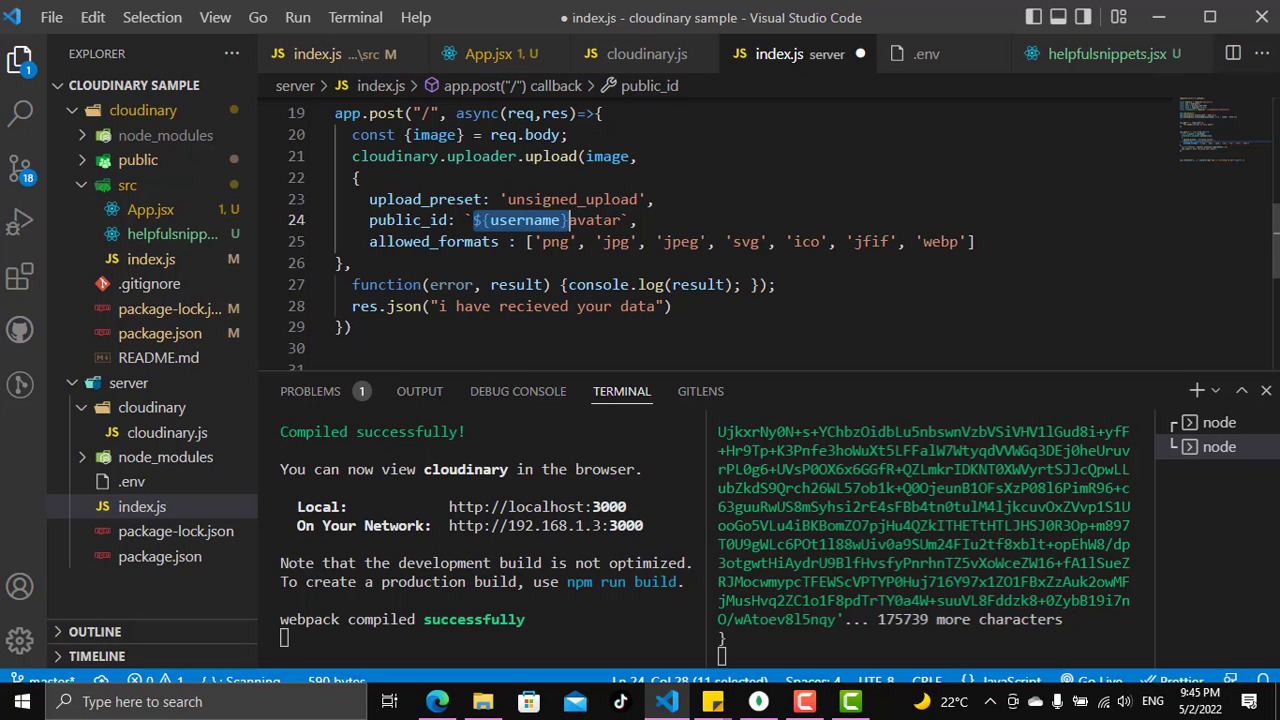
{"action": "left_click", "coordinate": [570, 241]}
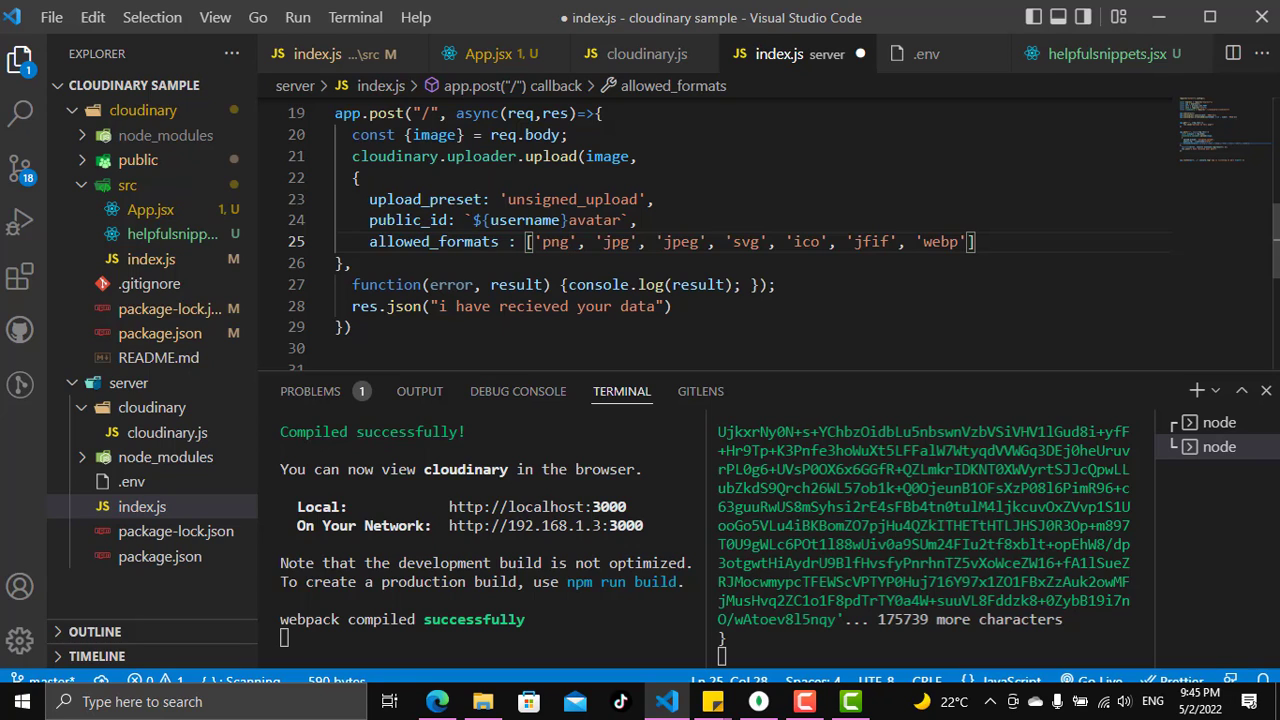
Add a trailing comma after the allowed_formats array in the upload options and review its format entries.
{"action": "left_click_drag", "start_coordinate": [369, 242], "coordinate": [976, 242]}
{"action": "left_click", "coordinate": [976, 242]}
{"action": "type", "text": ","}
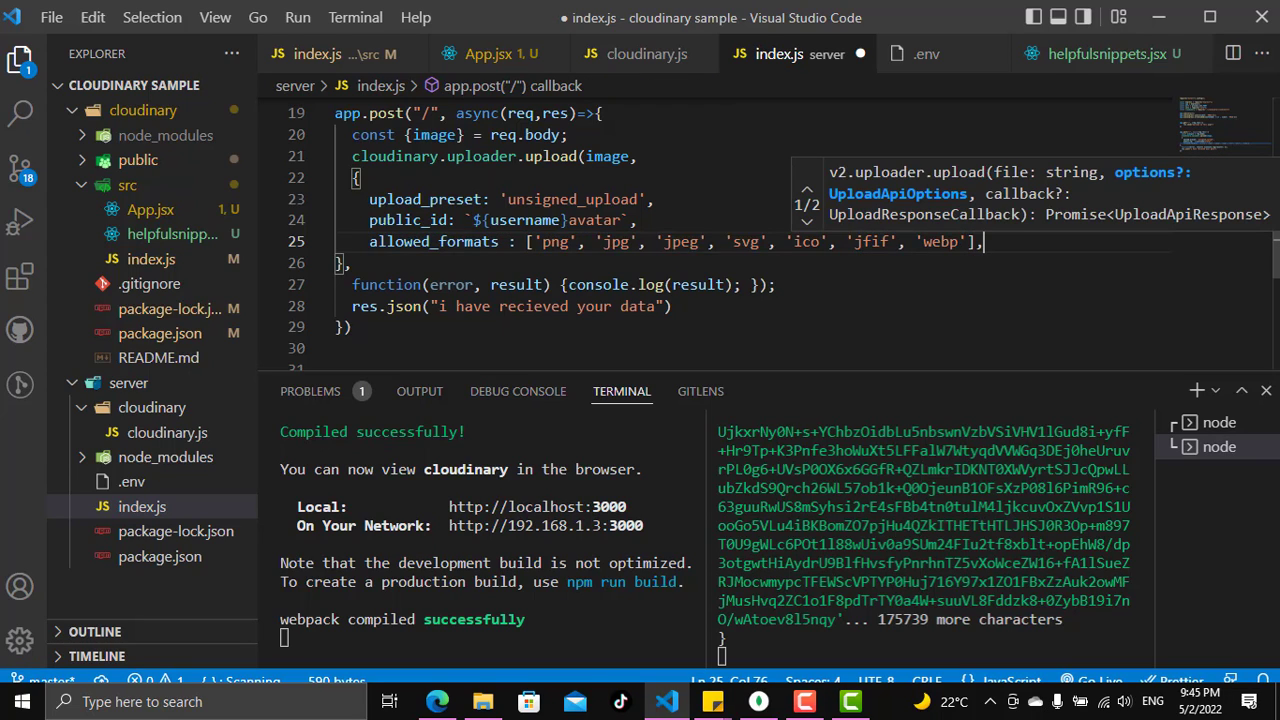
{"action": "left_click", "coordinate": [498, 242]}
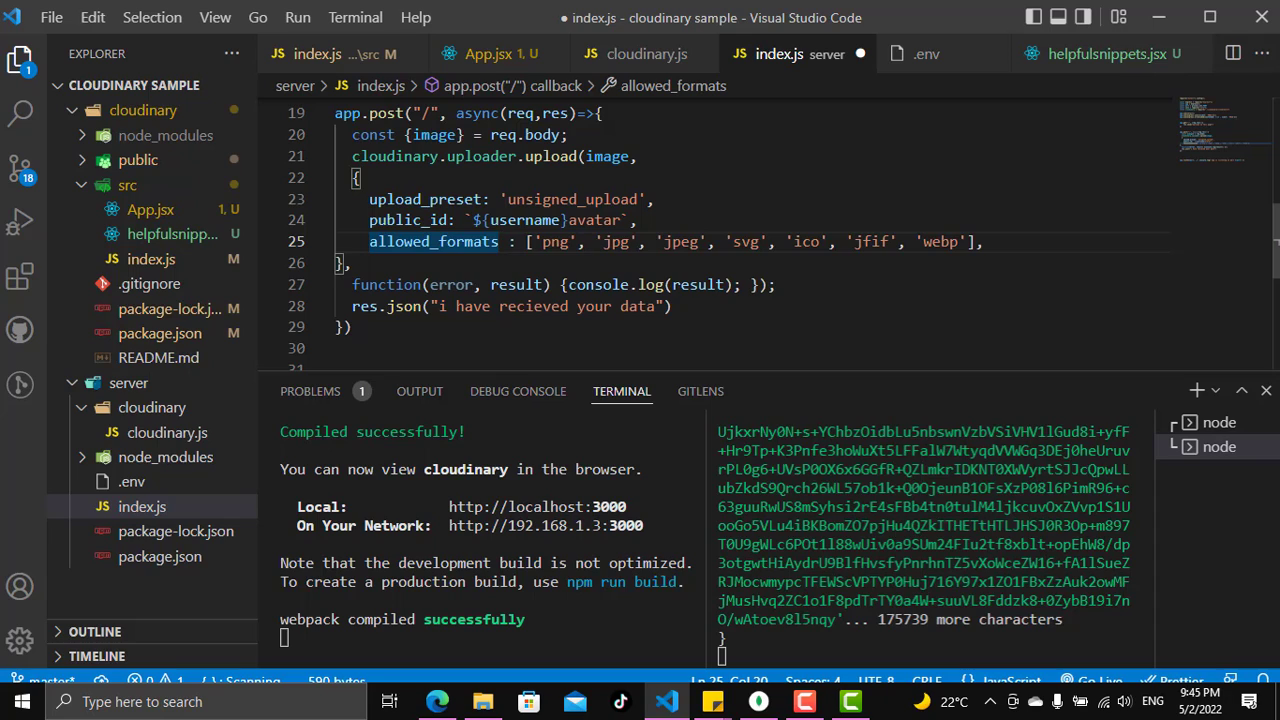
{"action": "left_click", "coordinate": [542, 242]}
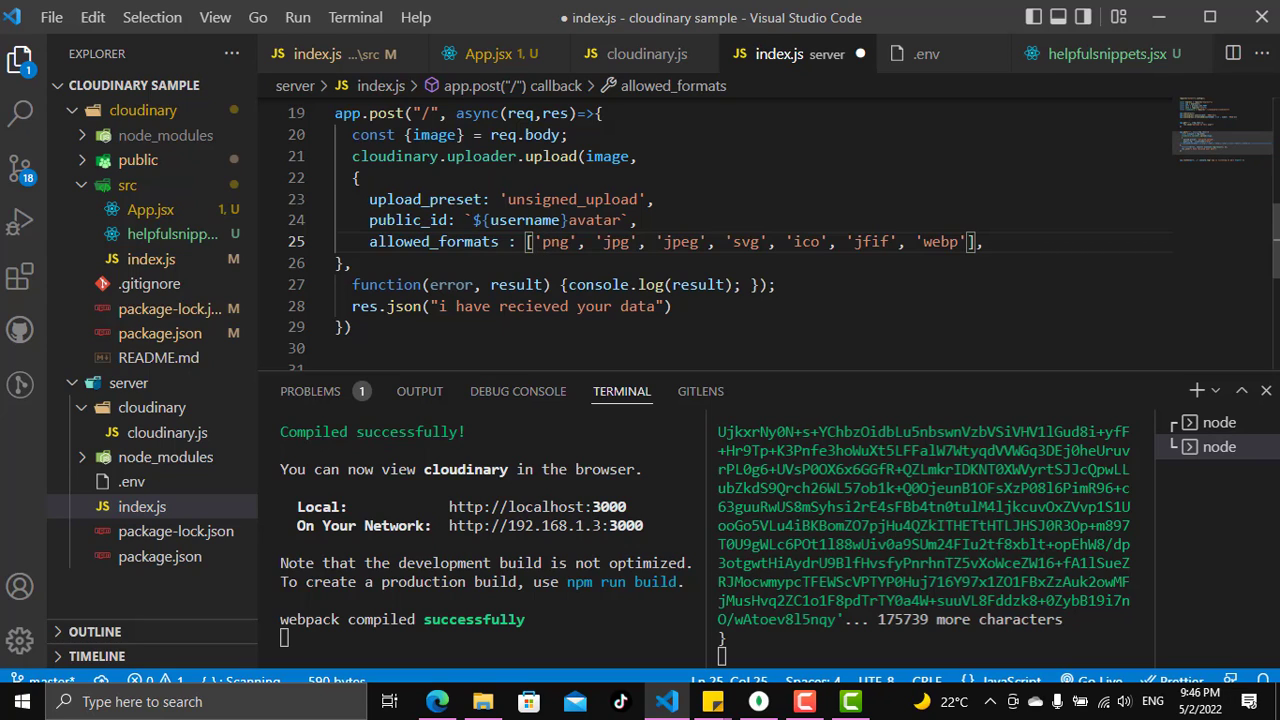
Break the upload callback after its opening brace so that console.log(result) starts on a new line.
{"action": "scroll", "coordinate": [730, 230], "scroll_direction": "up", "scroll_amount": 1}
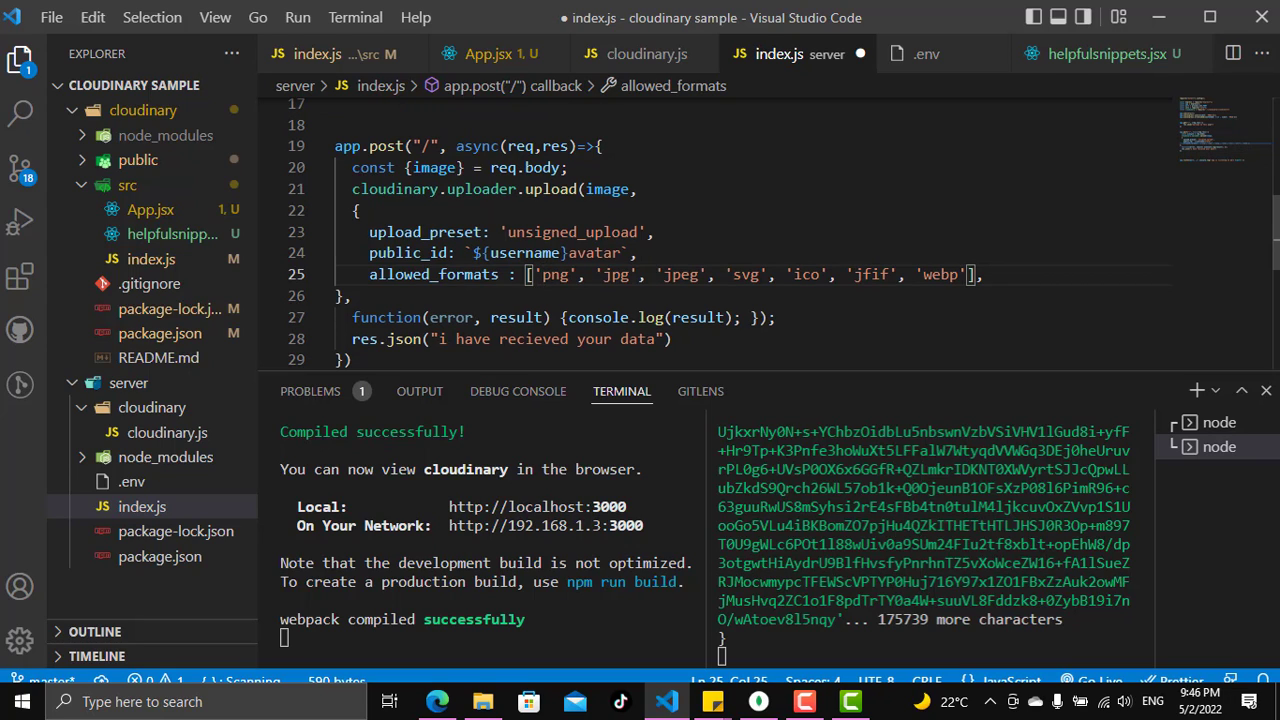
{"action": "scroll", "coordinate": [730, 230], "scroll_direction": "down", "scroll_amount": 2}
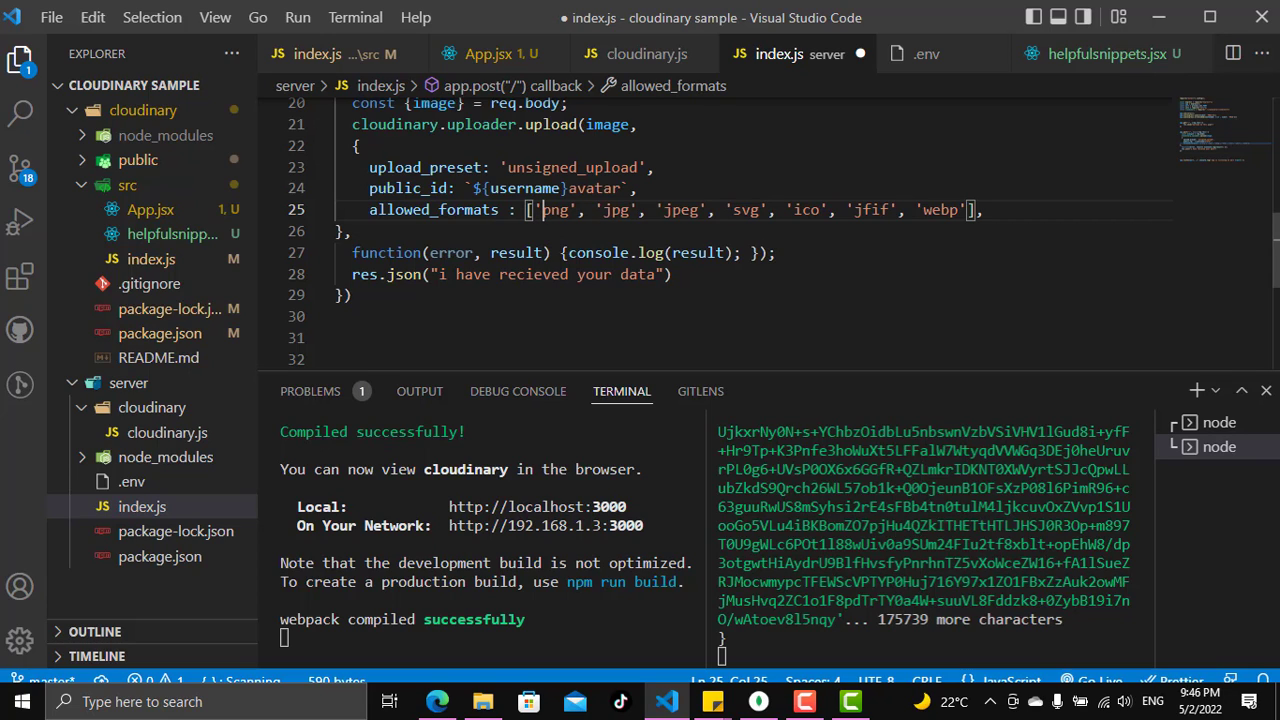
{"action": "left_click", "coordinate": [569, 253]}
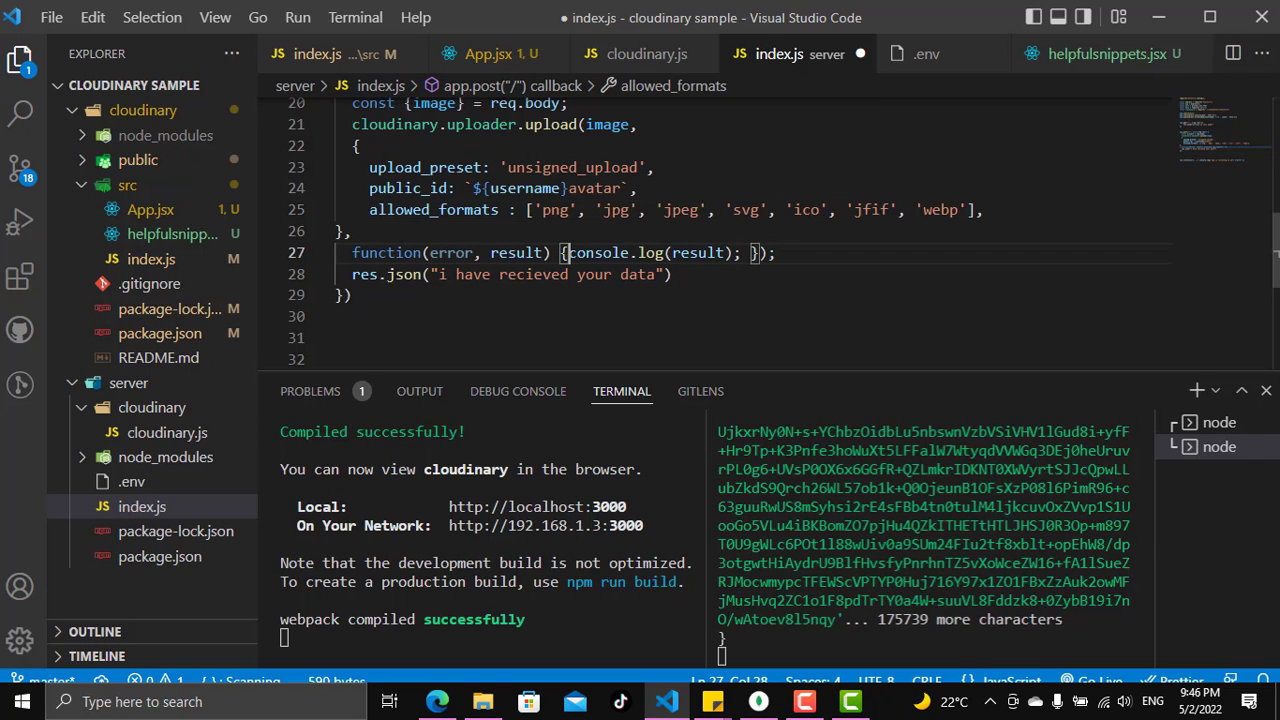
{"action": "key", "text": "Return"}
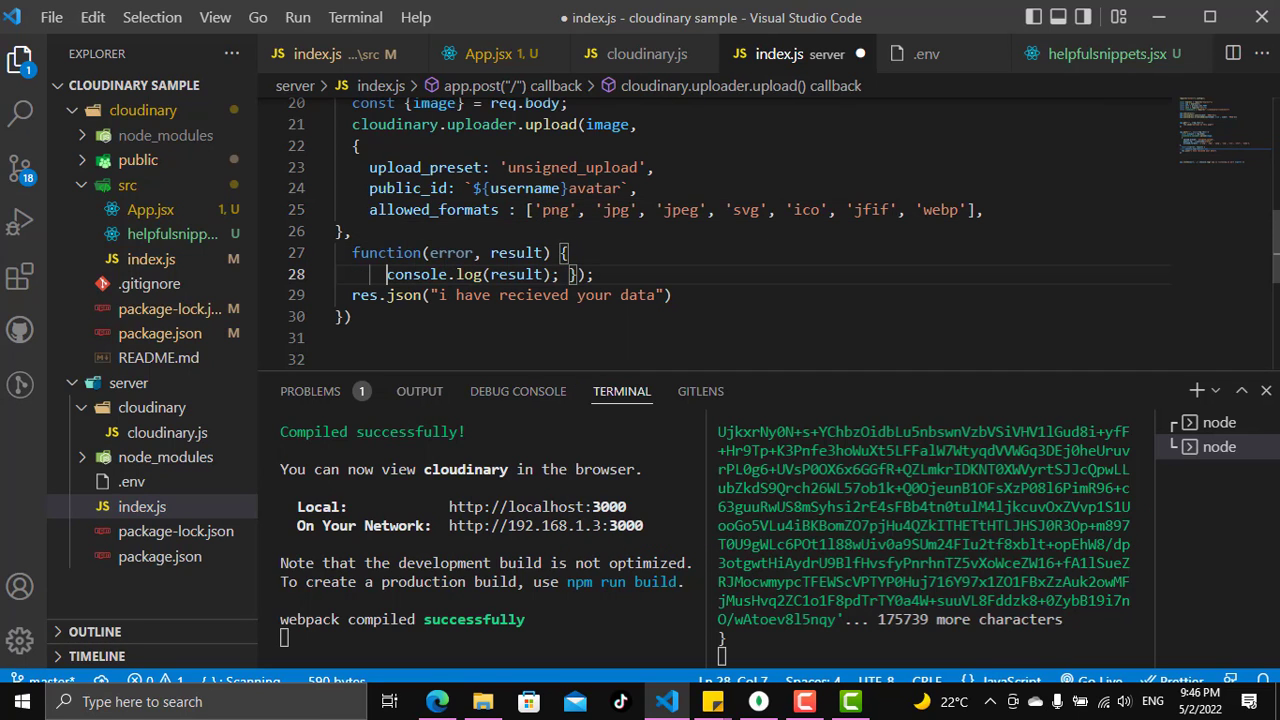